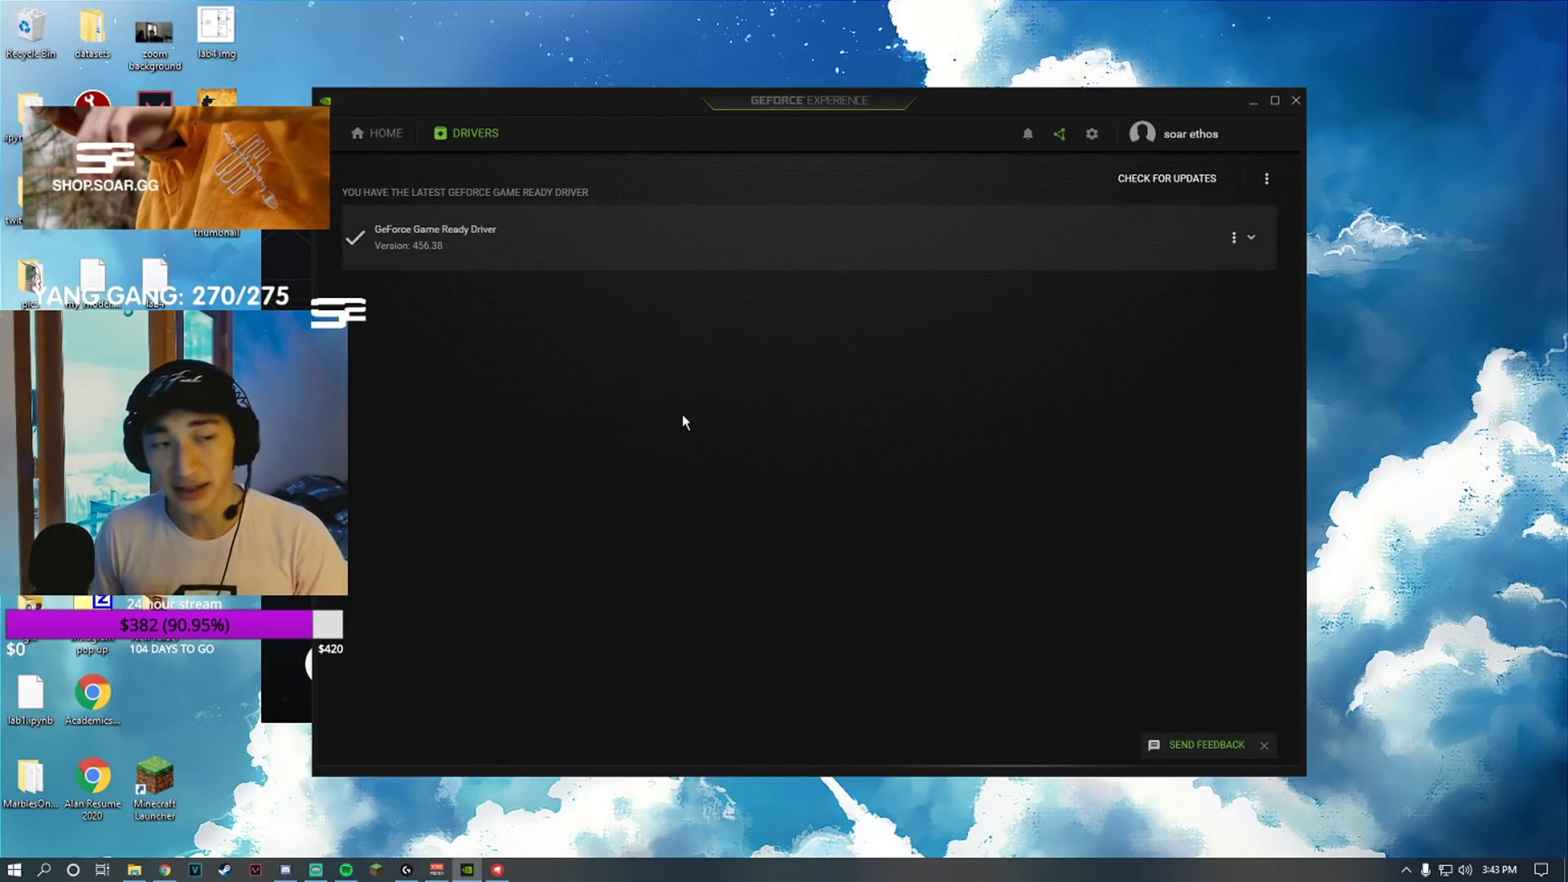
left_click_drag(928, 93, 1027, 83)
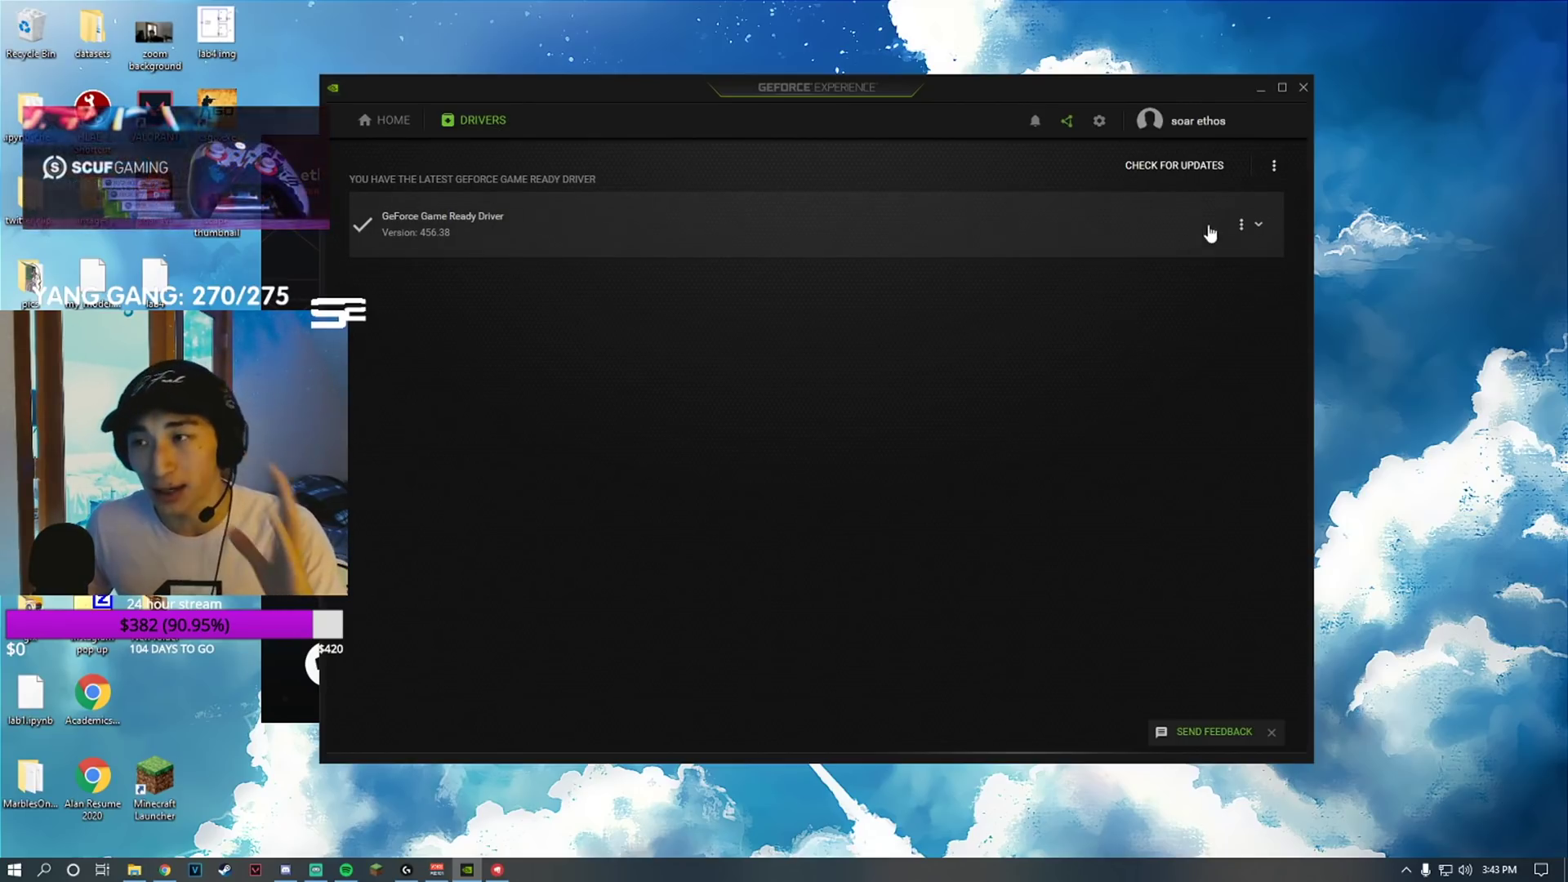
left_click(1274, 169)
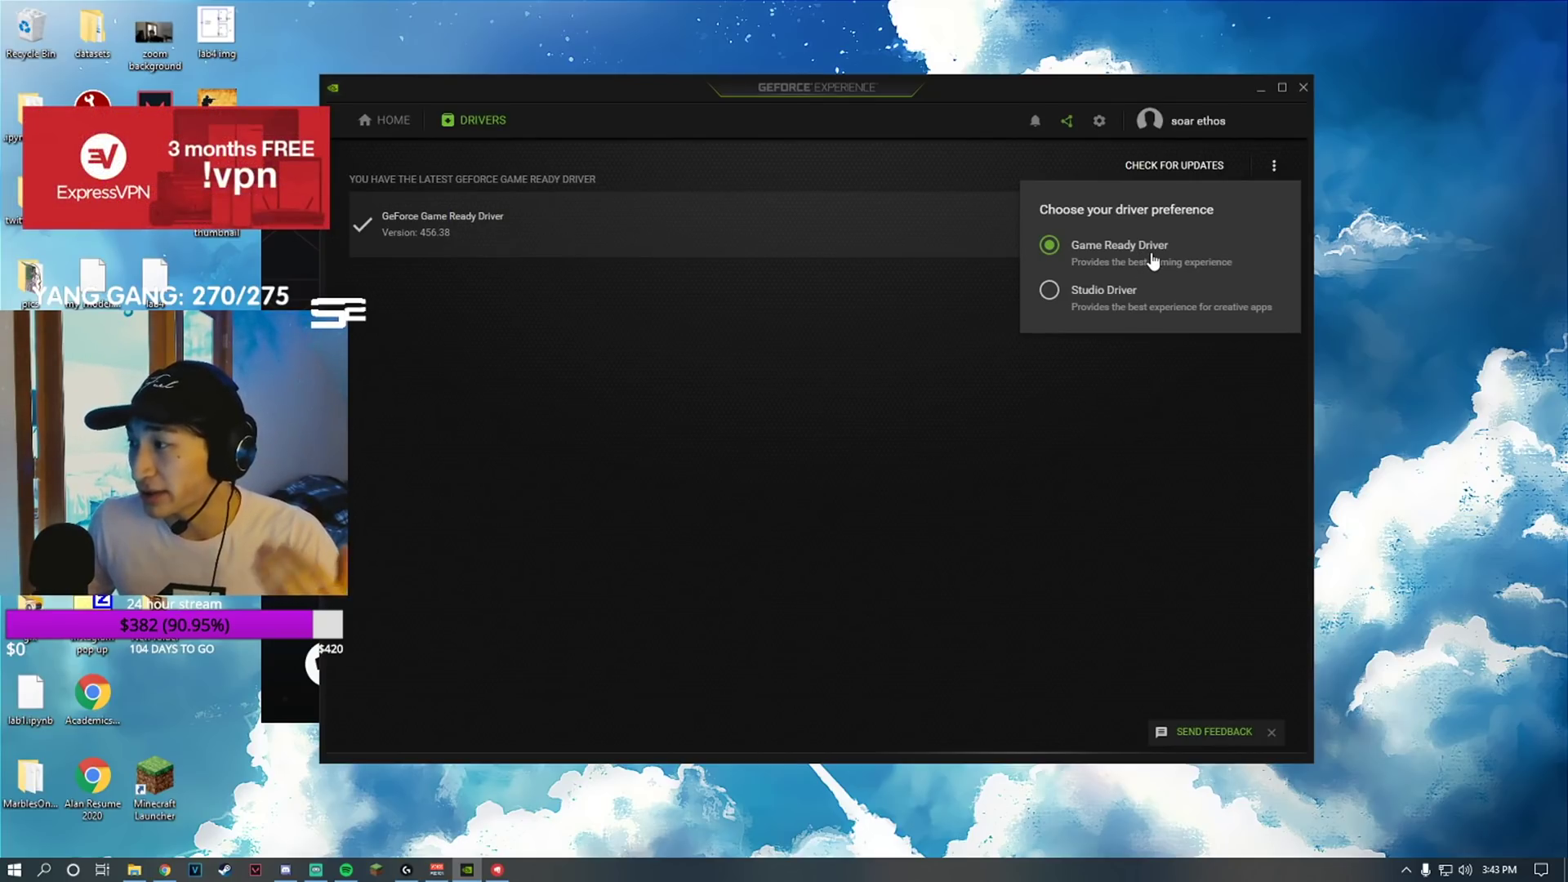
left_click(928, 321)
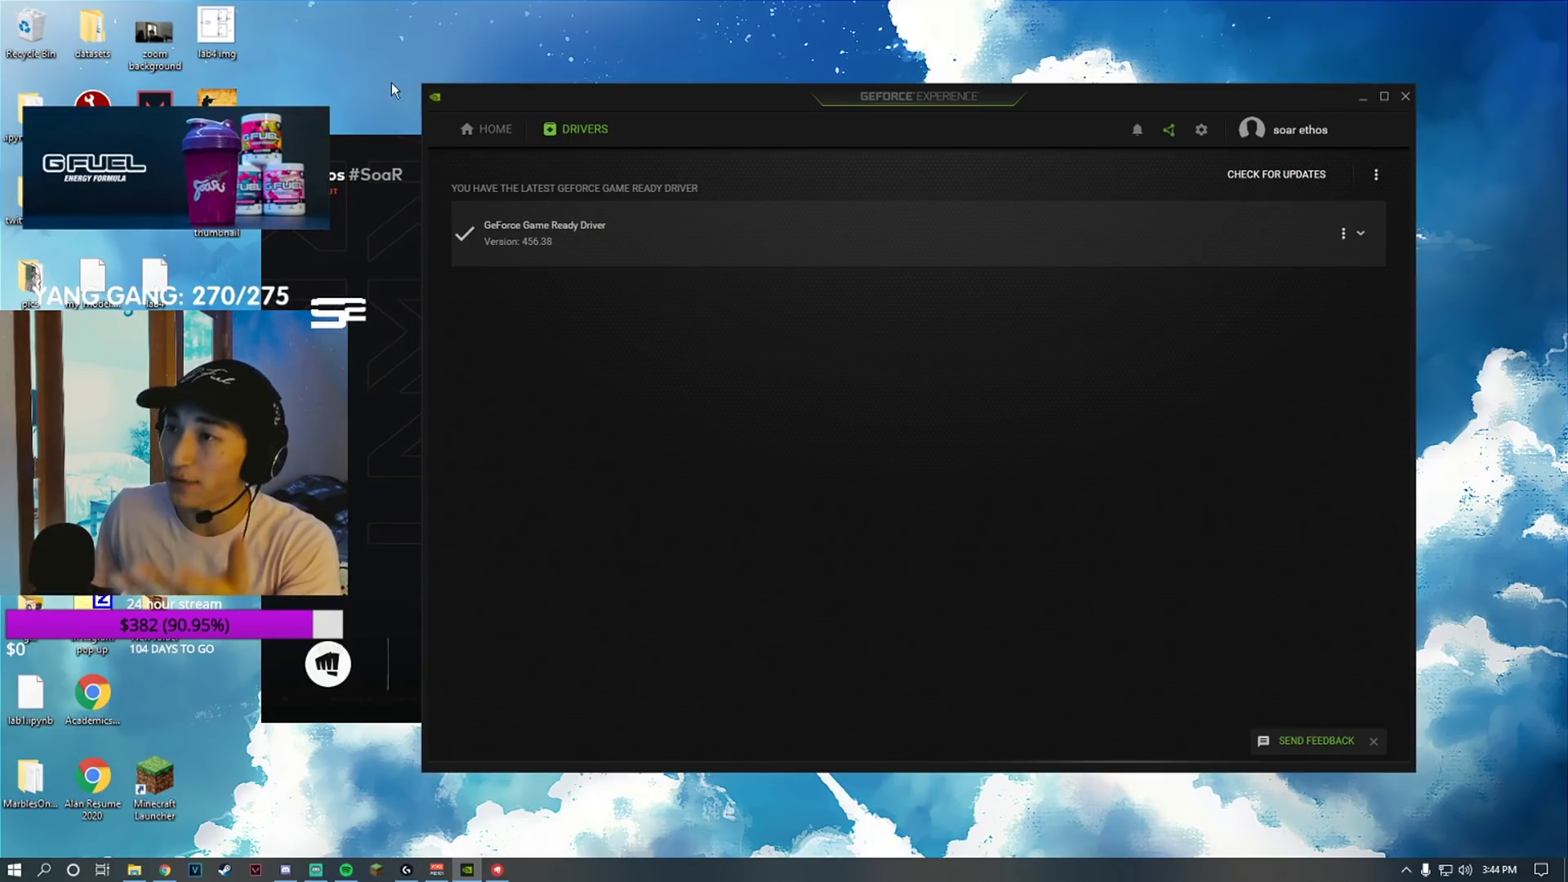
- Open NVIDIA Control Panel from the desktop menu to the Manage 3D Settings global settings
right_click(363, 74)
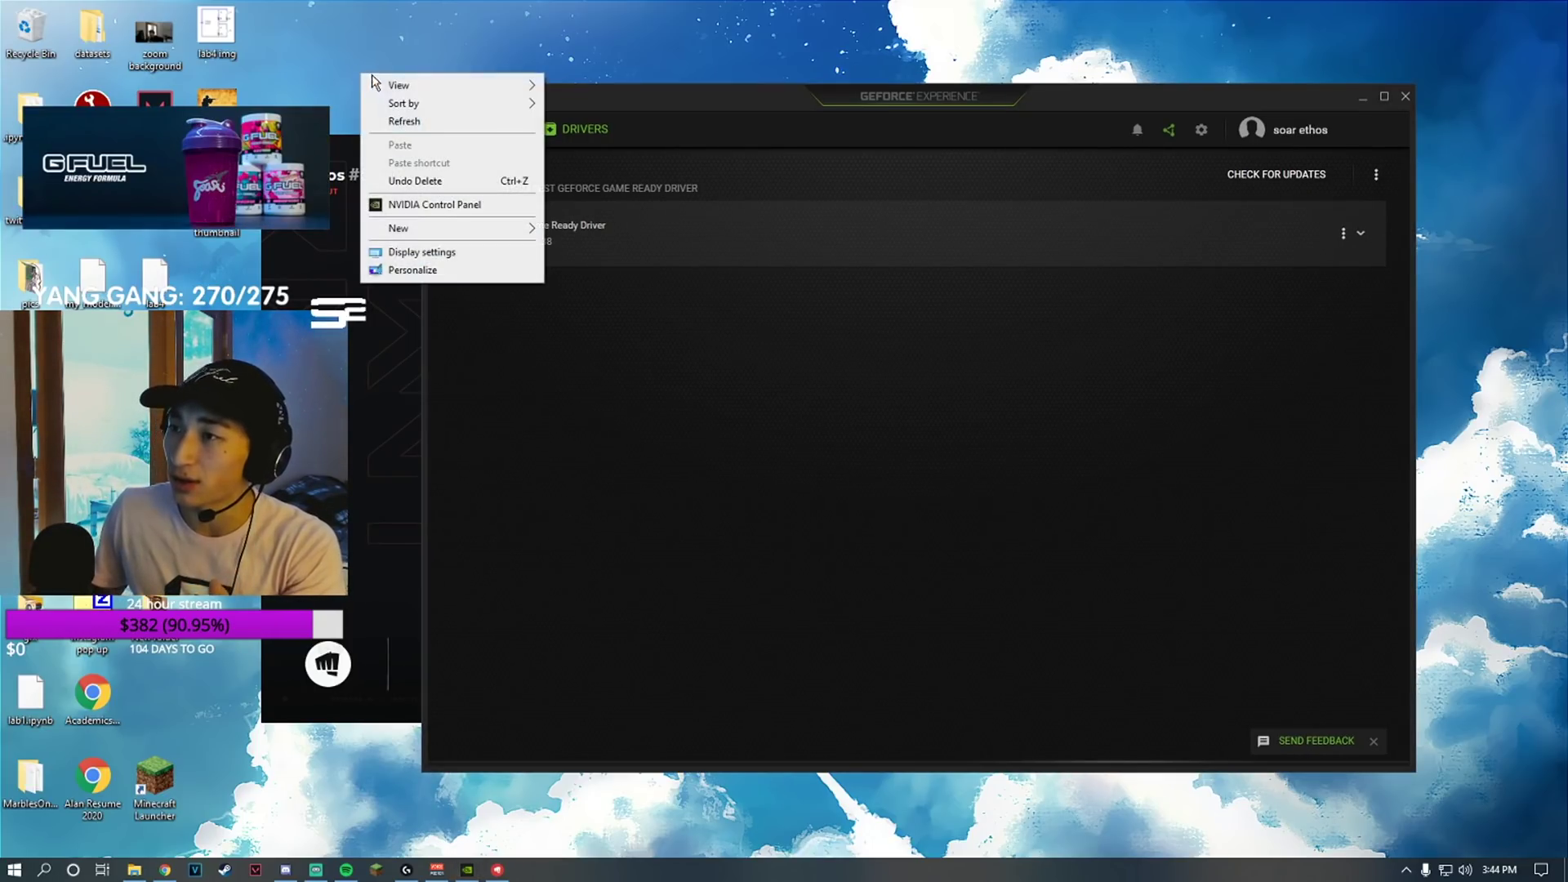
left_click(408, 205)
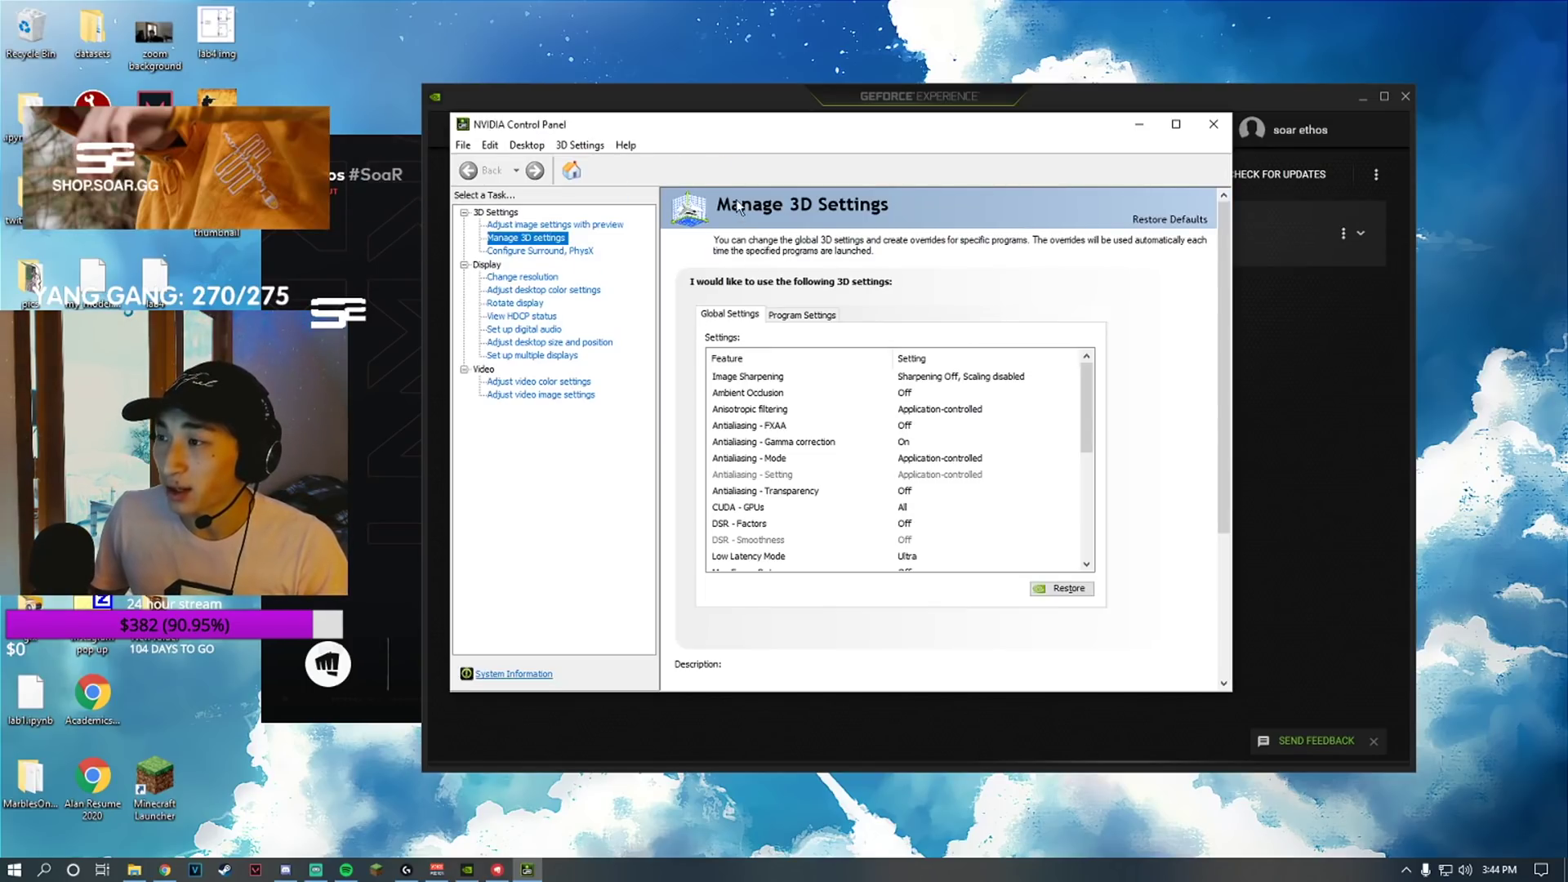
right_click(308, 60)
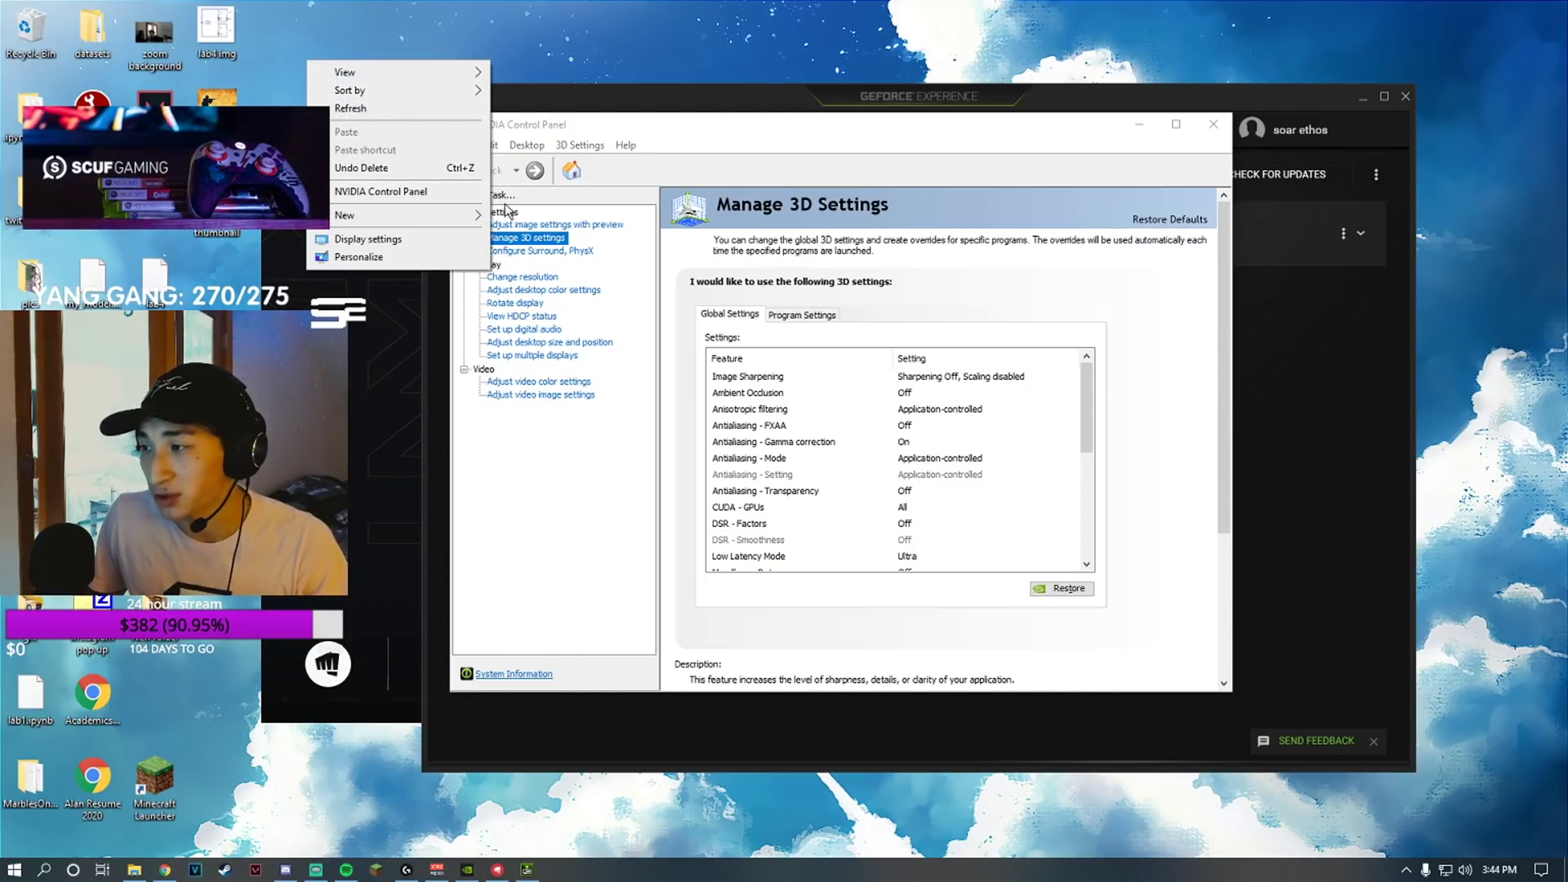
left_click(1100, 298)
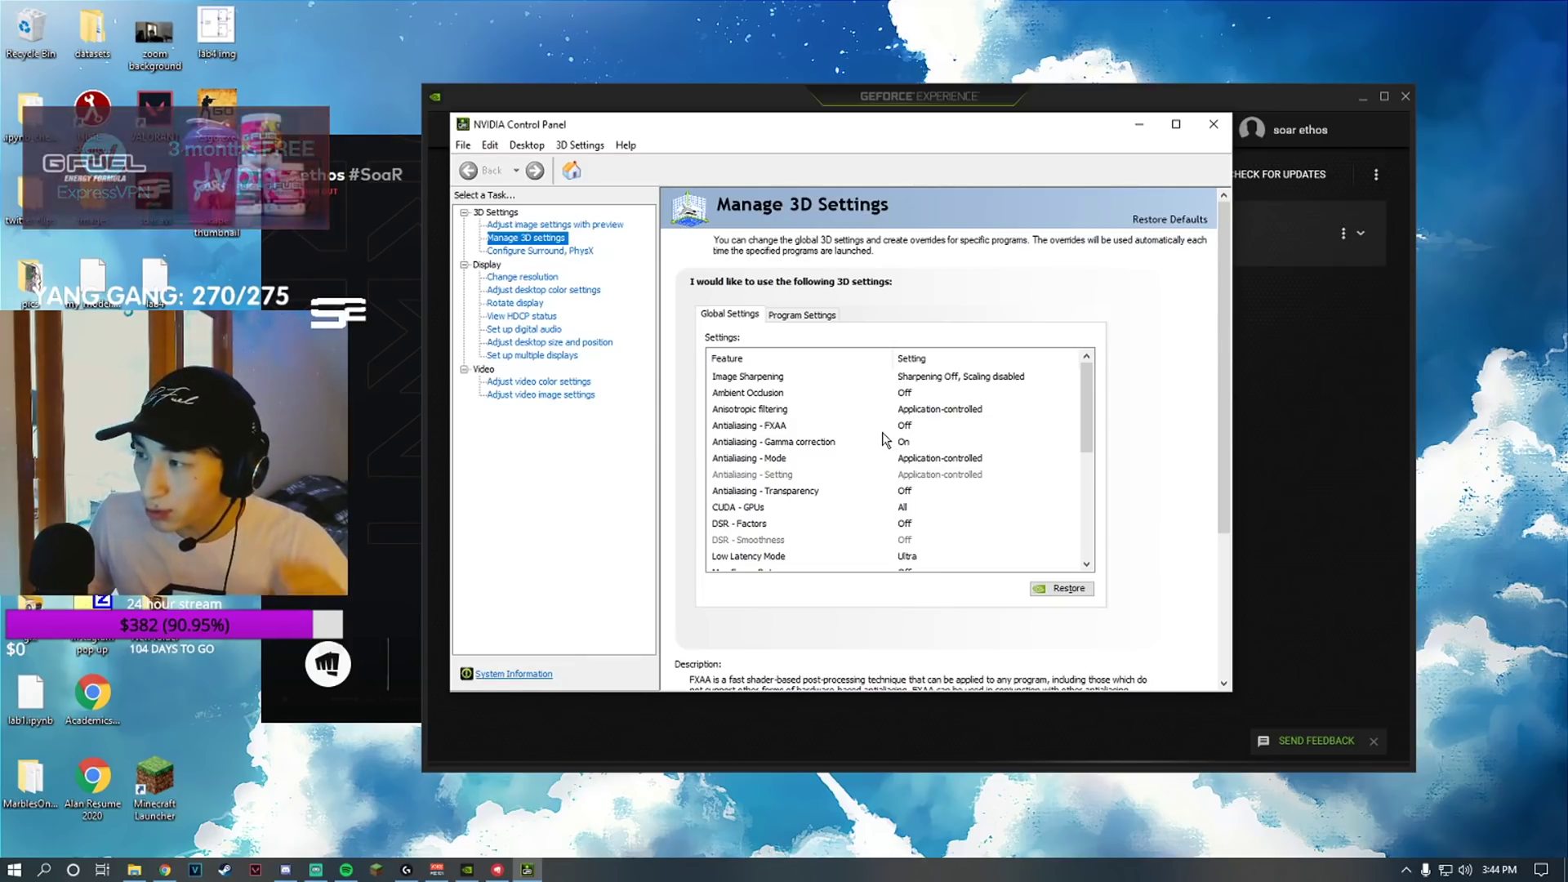
scroll(798, 531, "down", 1)
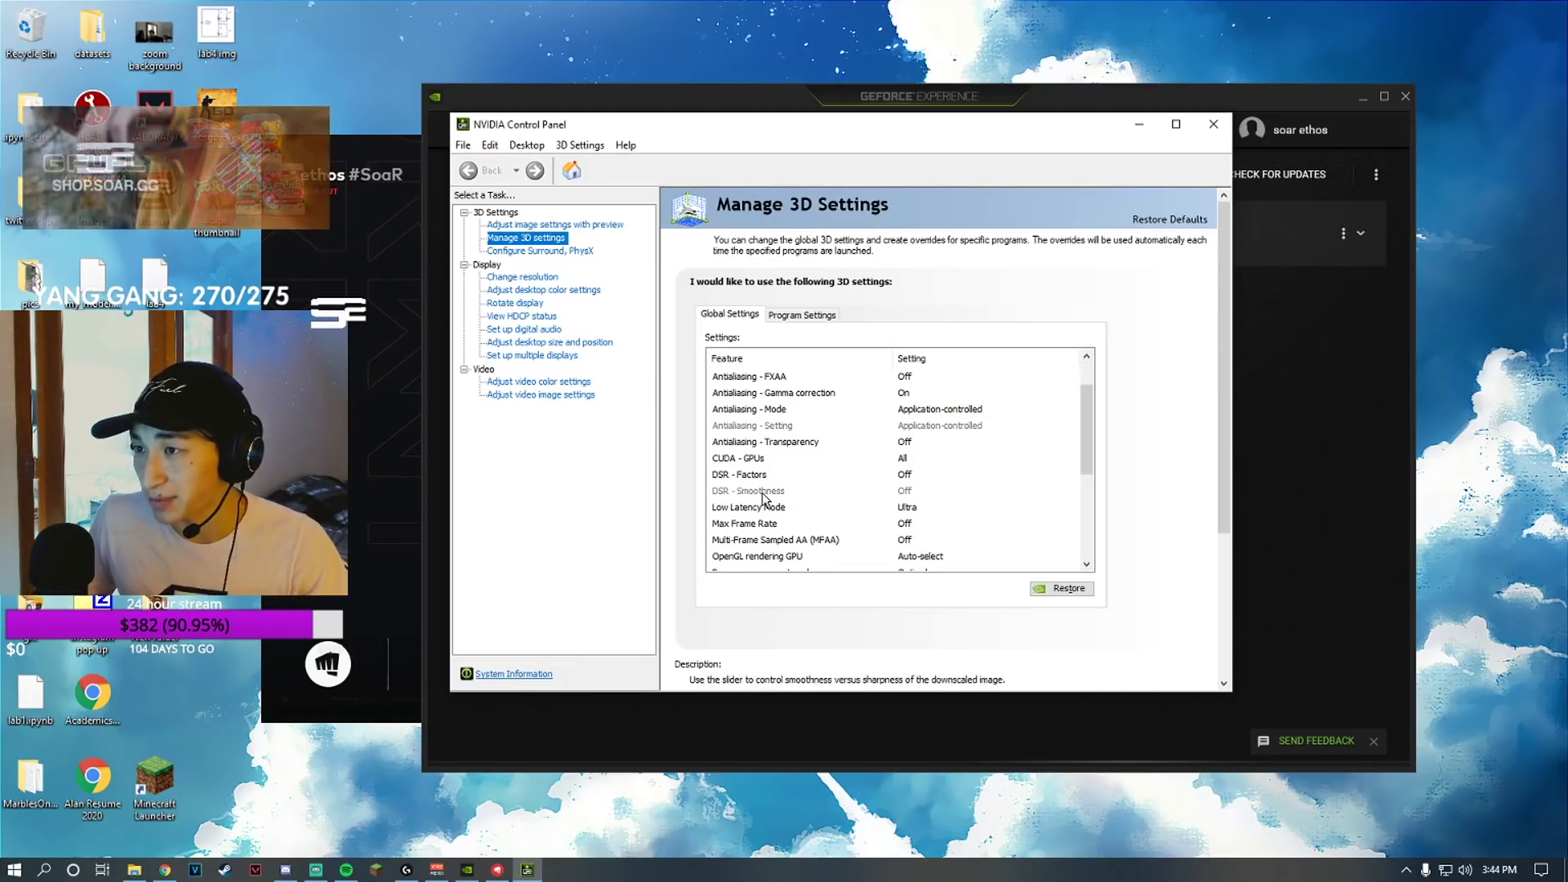
- Set the global Low Latency Mode to Ultra and close the Control Panel
left_click(902, 511)
left_click(997, 508)
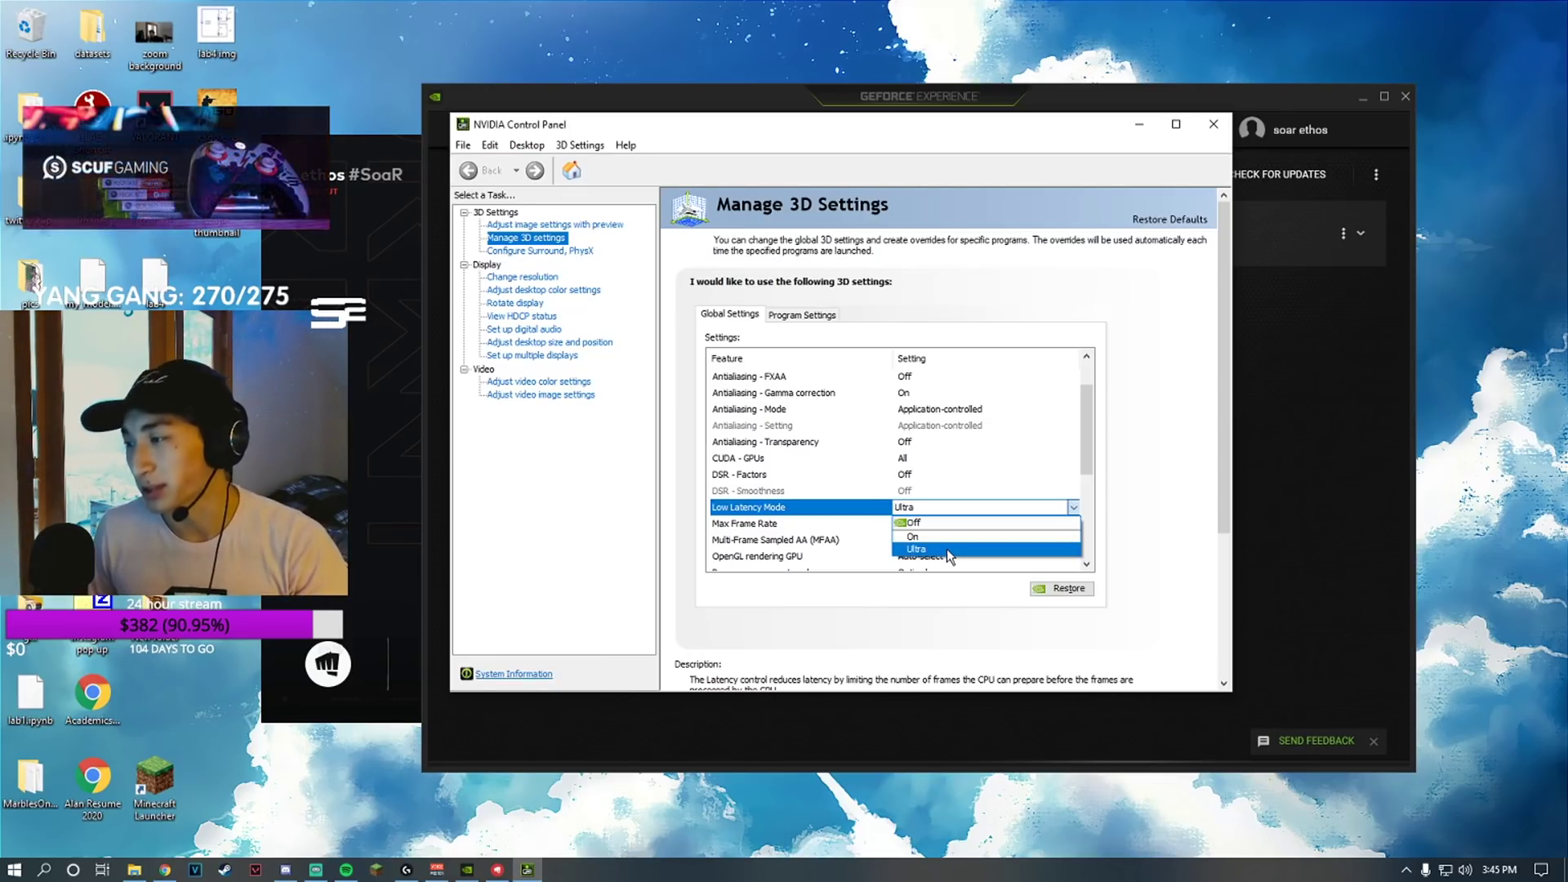
key("alt+F4")
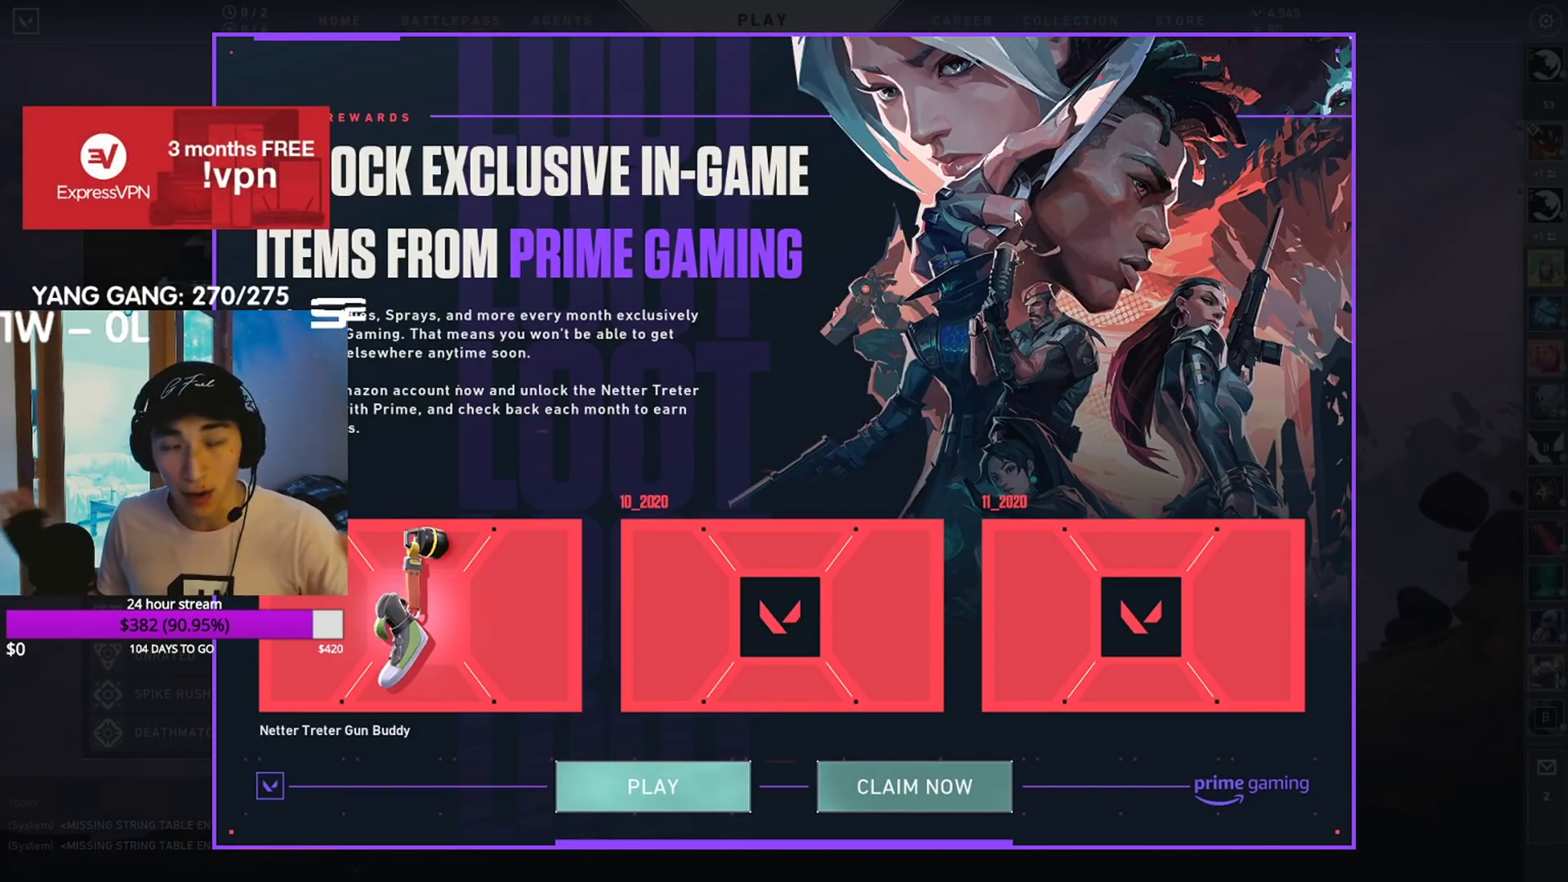
- Dismiss the Prime Gaming popup and open VALORANT's Video settings
key("Escape")
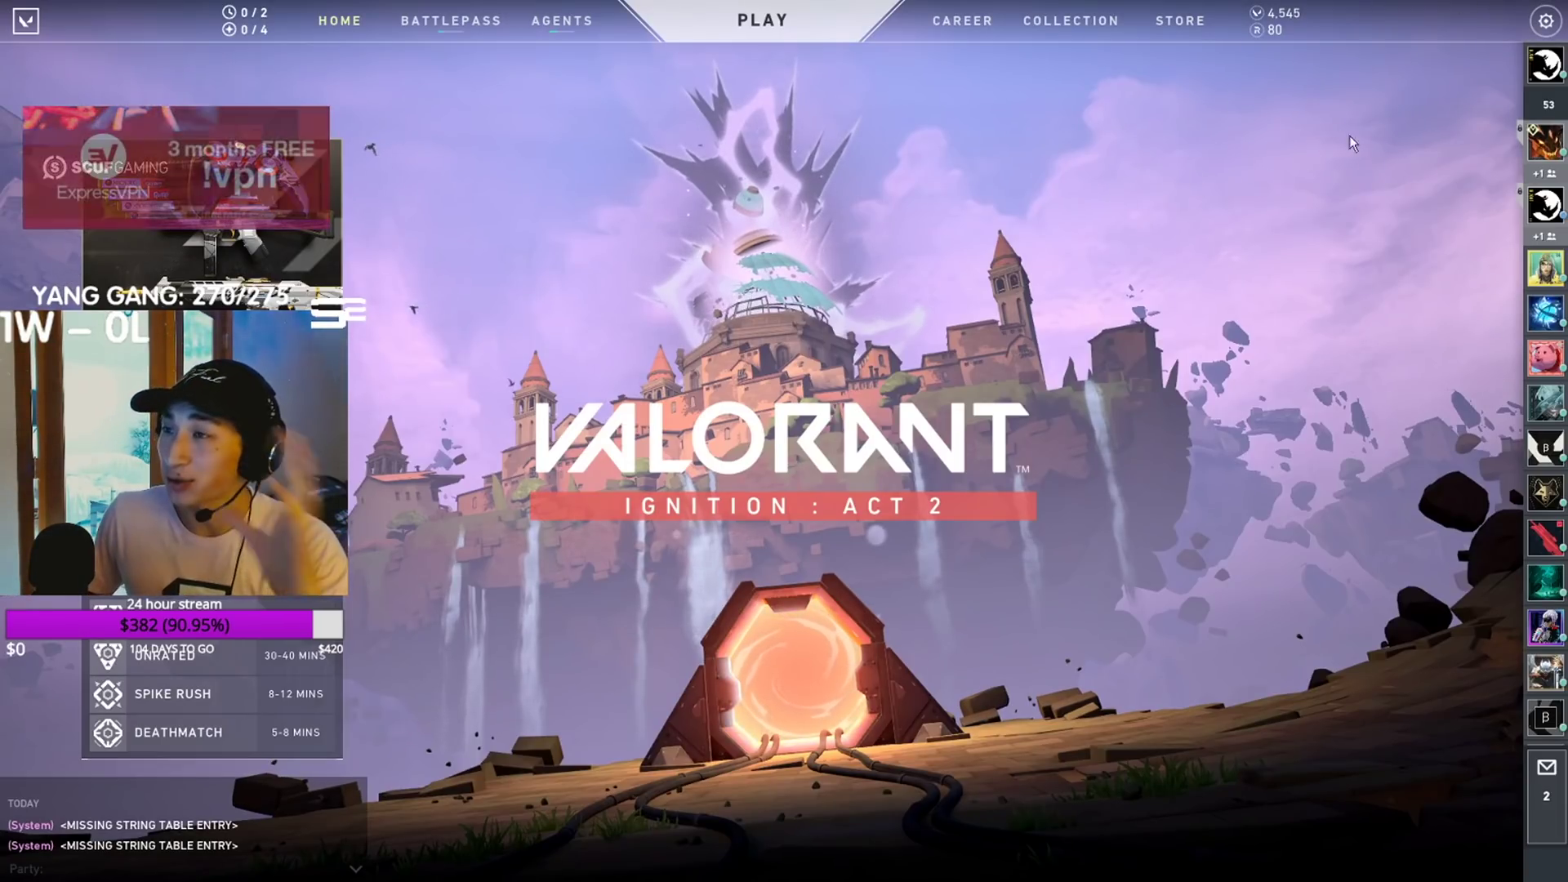
key("Escape")
left_click(858, 345)
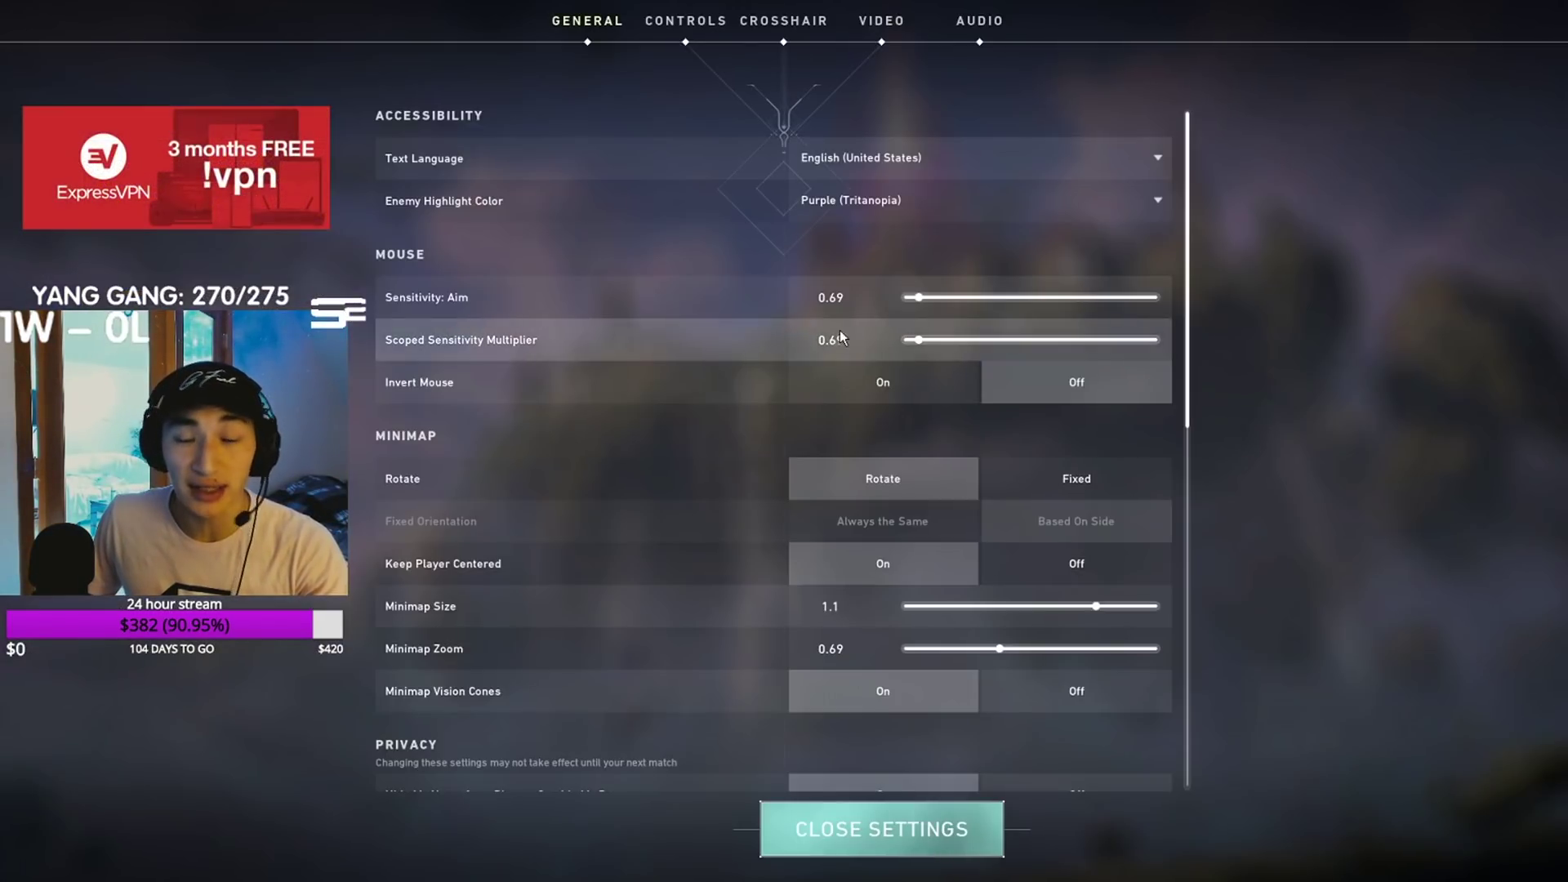
left_click(883, 23)
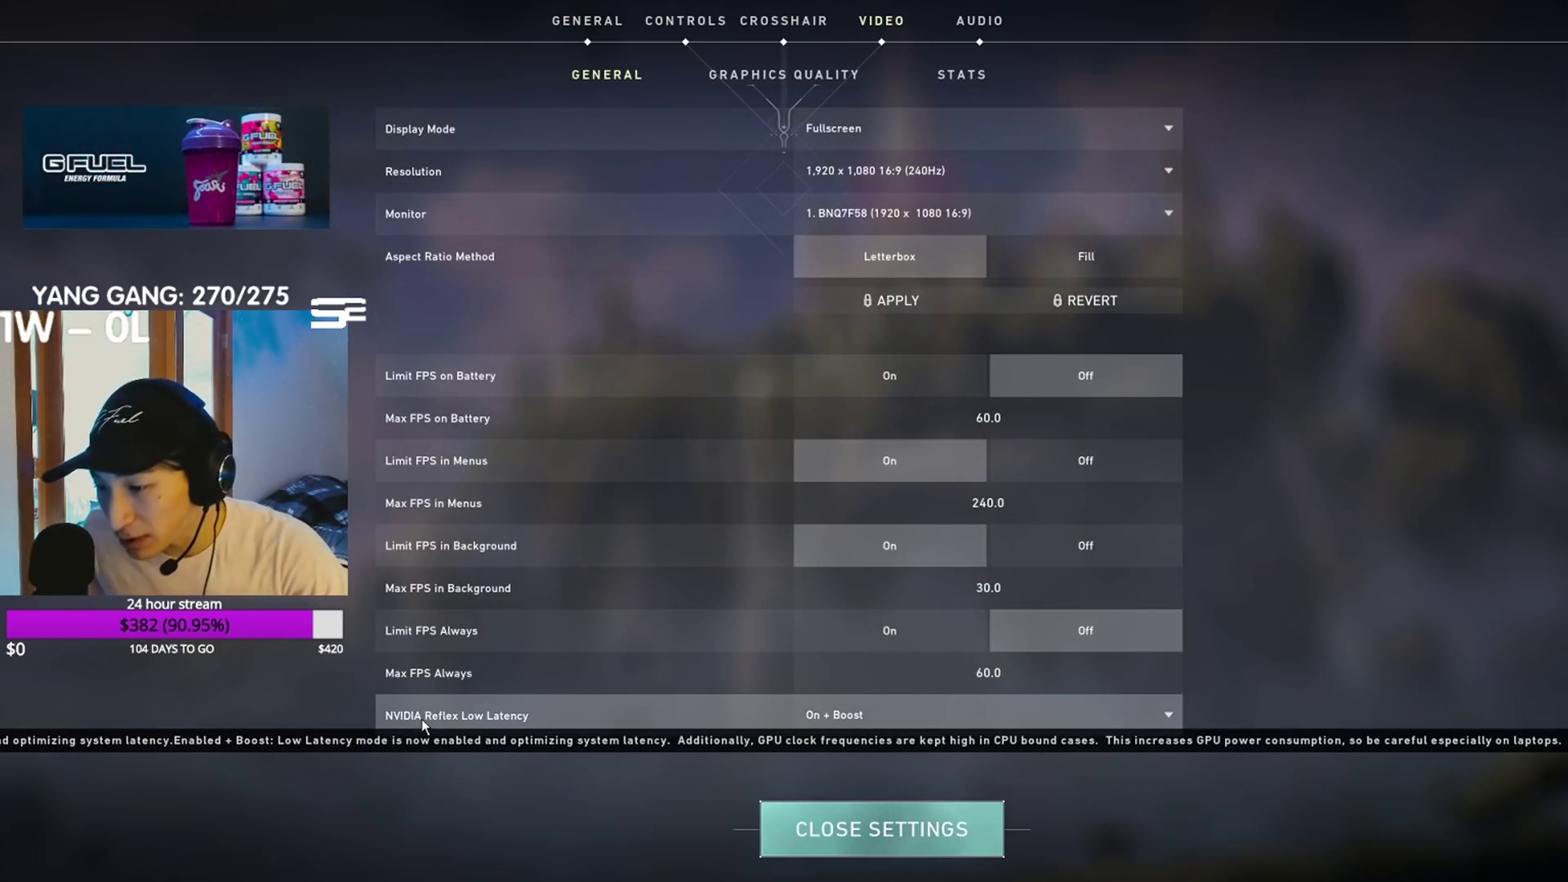
- Keep NVIDIA Reflex Low Latency at On + Boost and leave settings for the play lobby
left_click(881, 714)
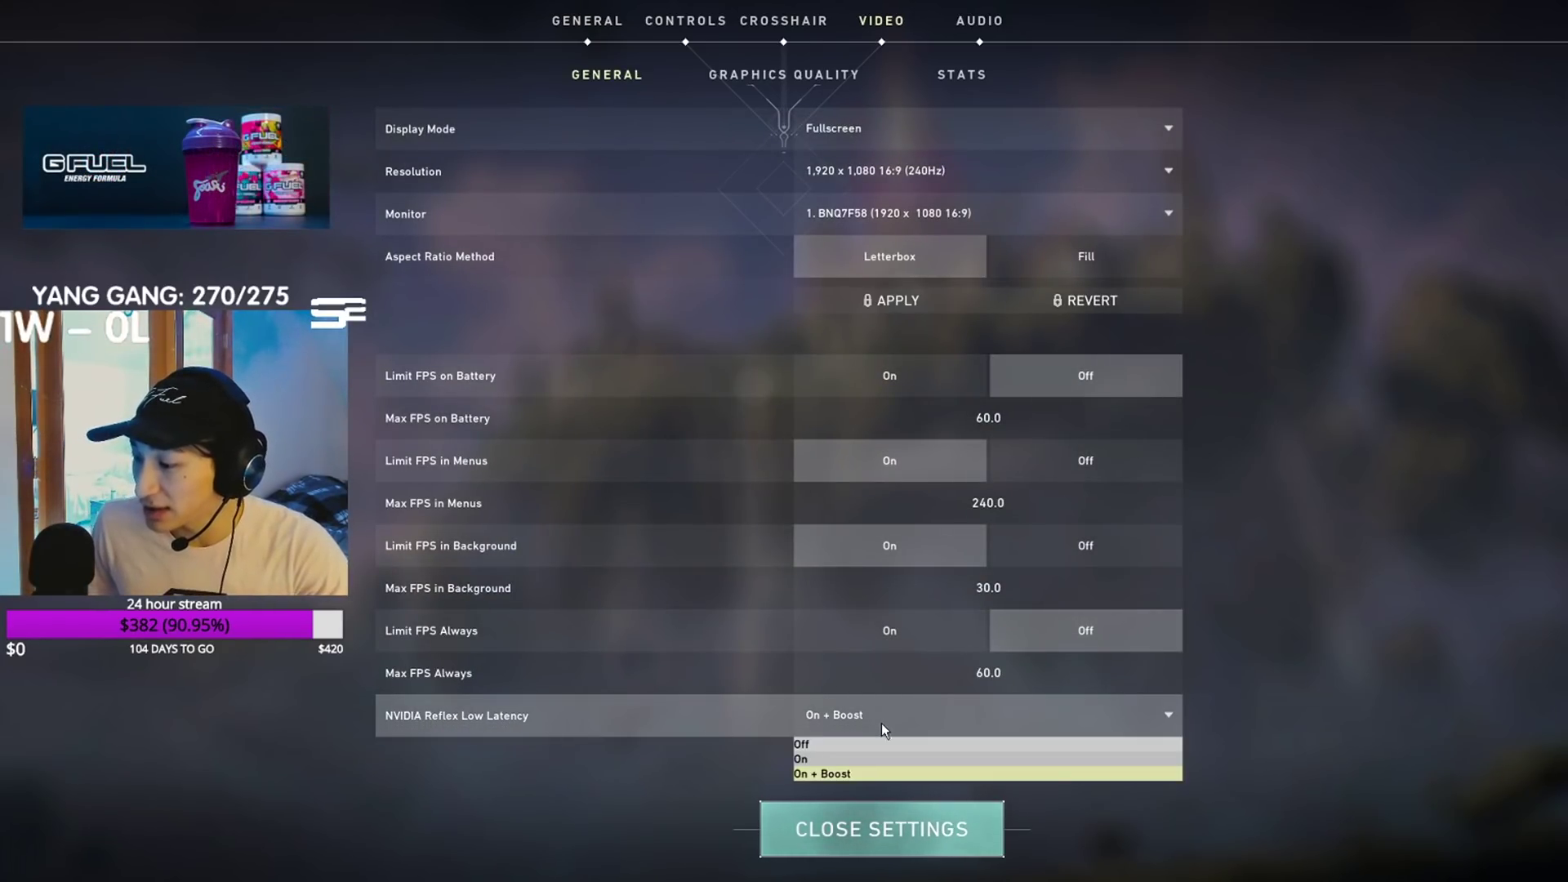
left_click(800, 775)
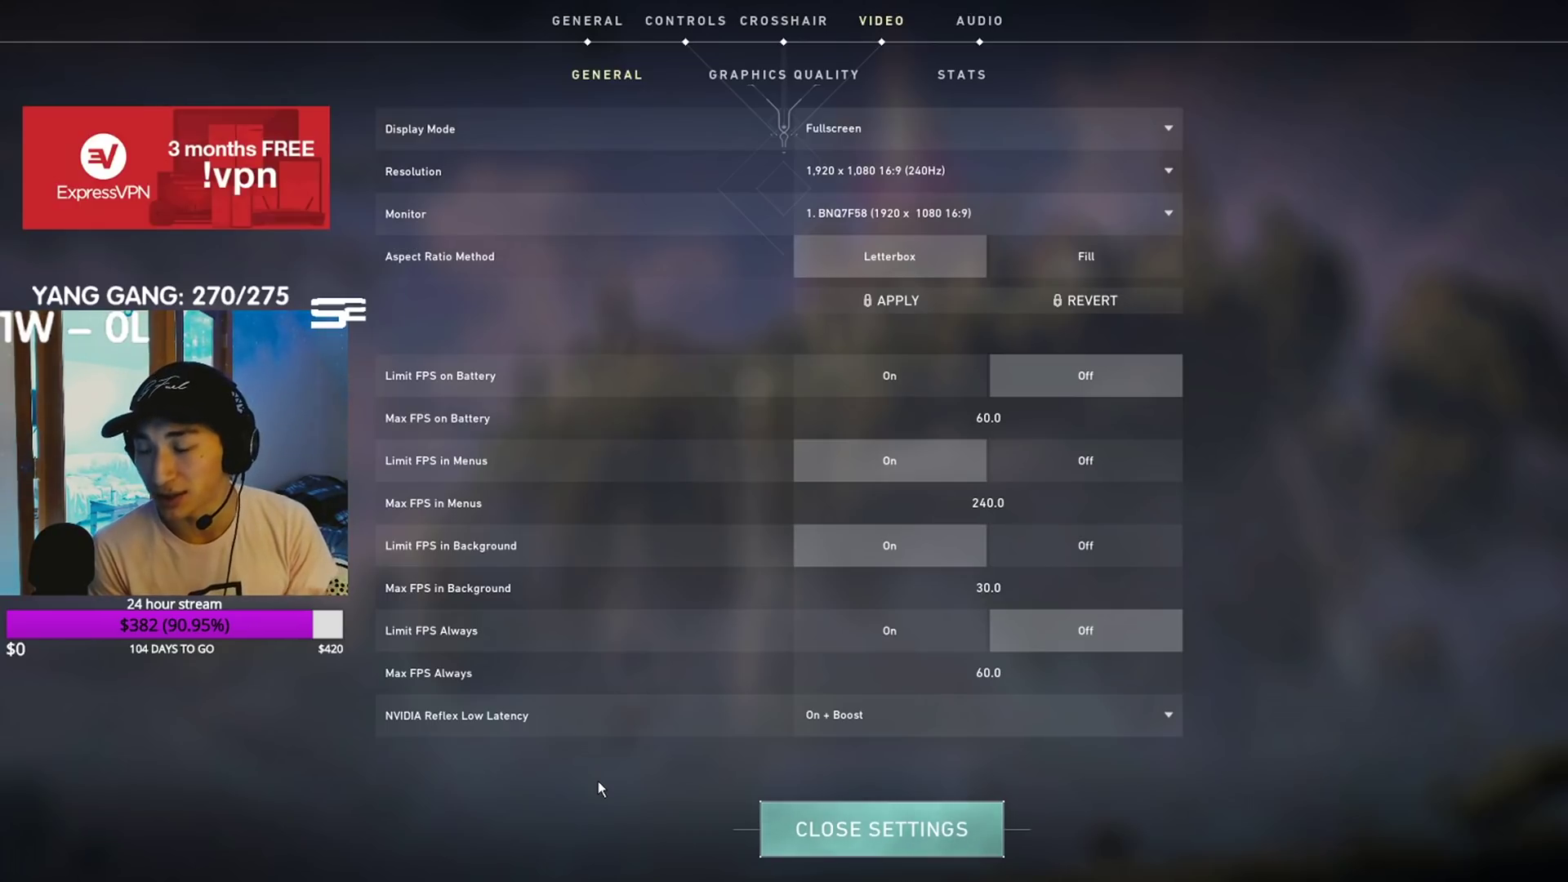
left_click(900, 724)
left_click(834, 775)
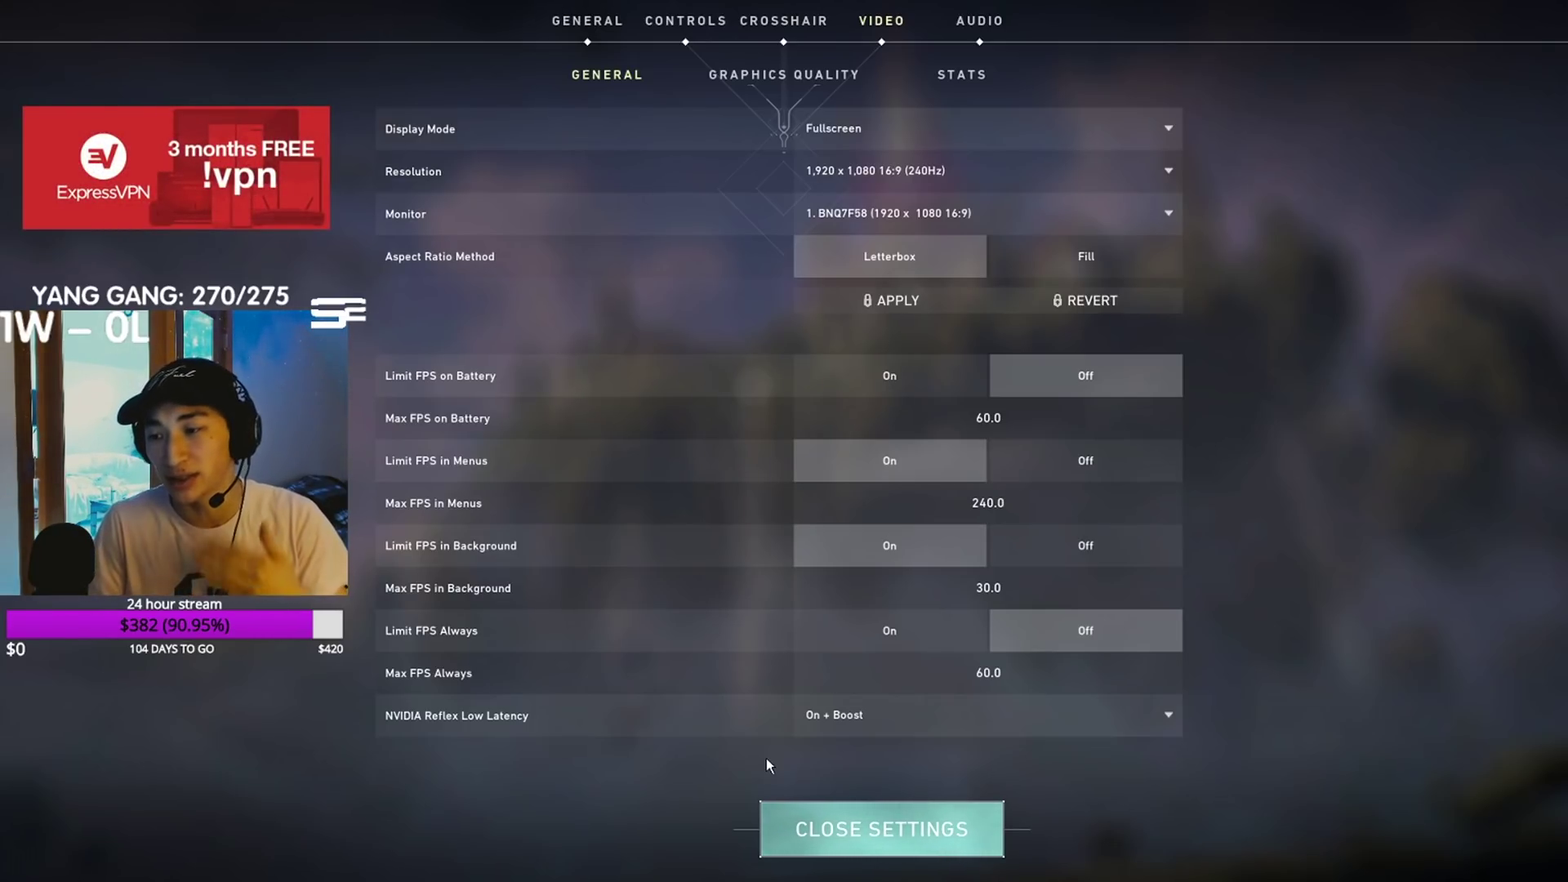
left_click(910, 717)
left_click(910, 717)
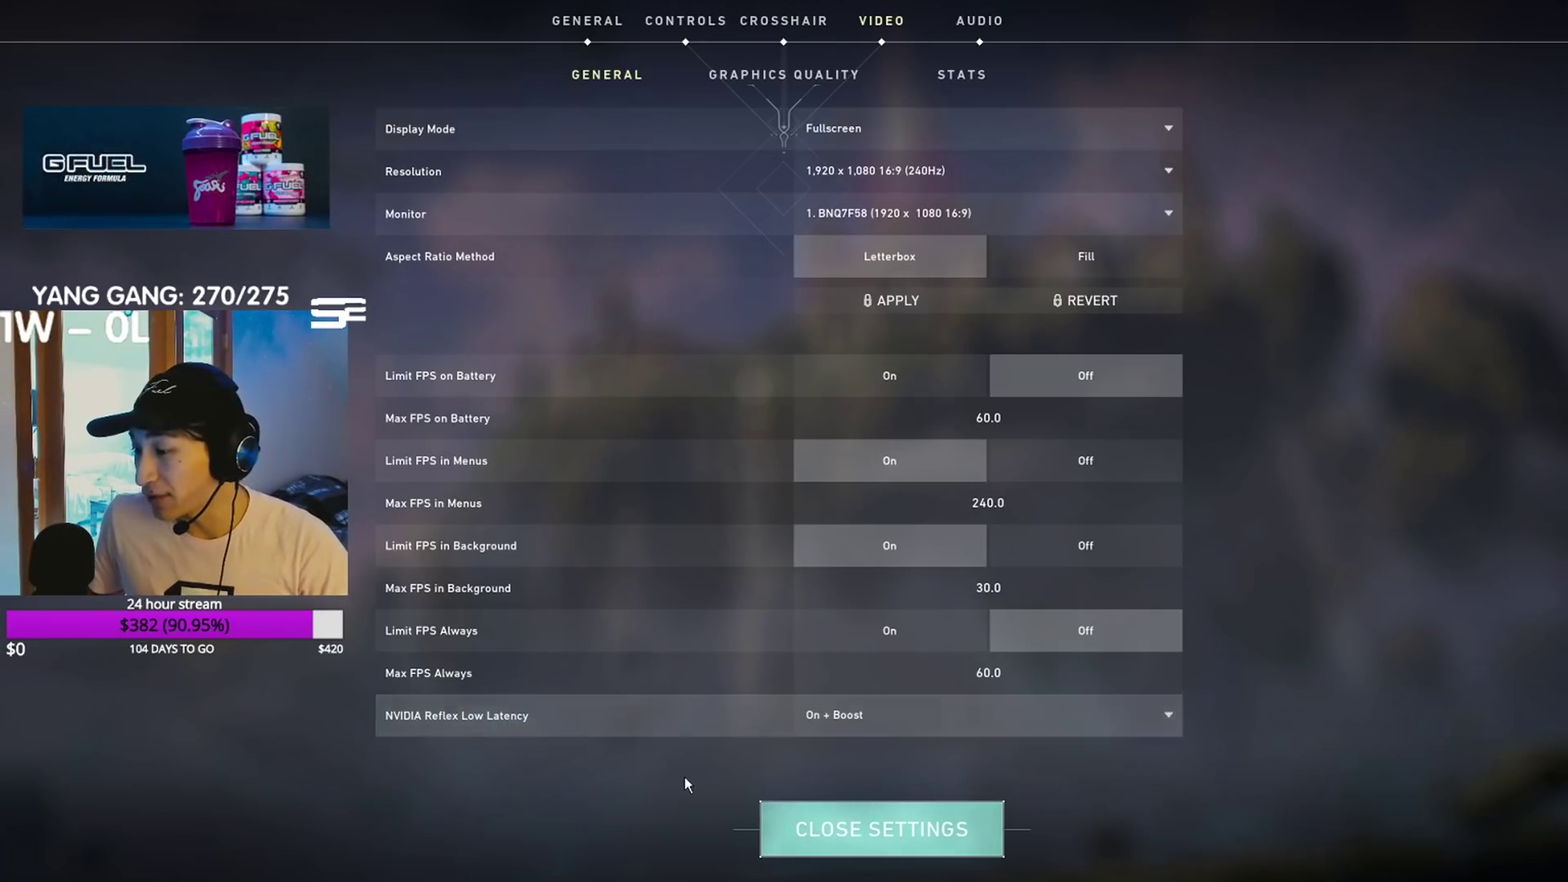
left_click(833, 832)
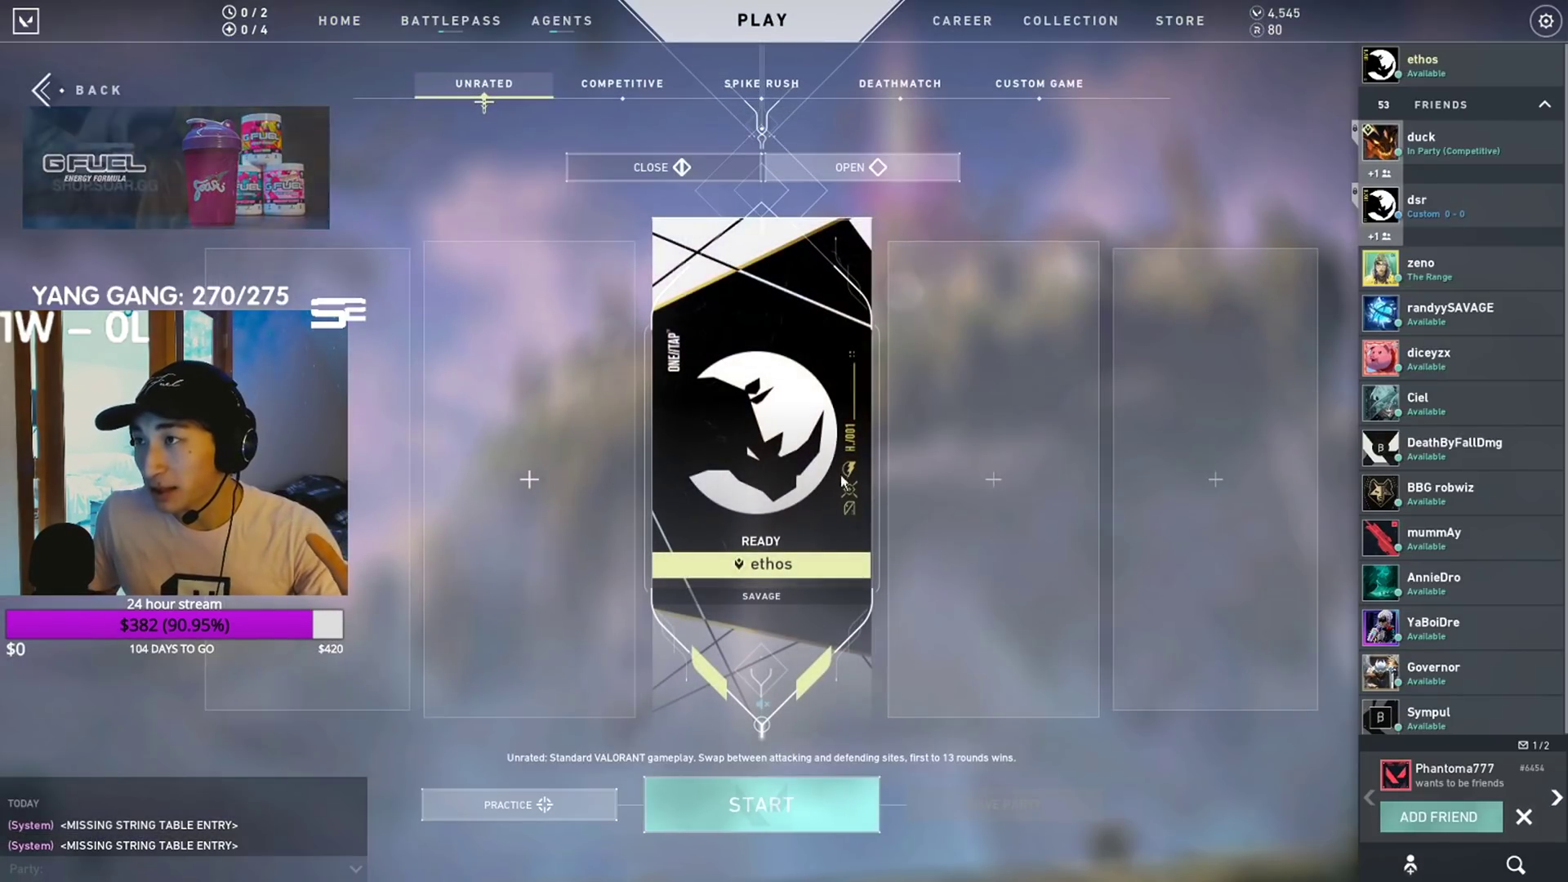
- Enter the practice shooting range and ready a weapon from the purchase menu
left_click(609, 802)
left_click(780, 618)
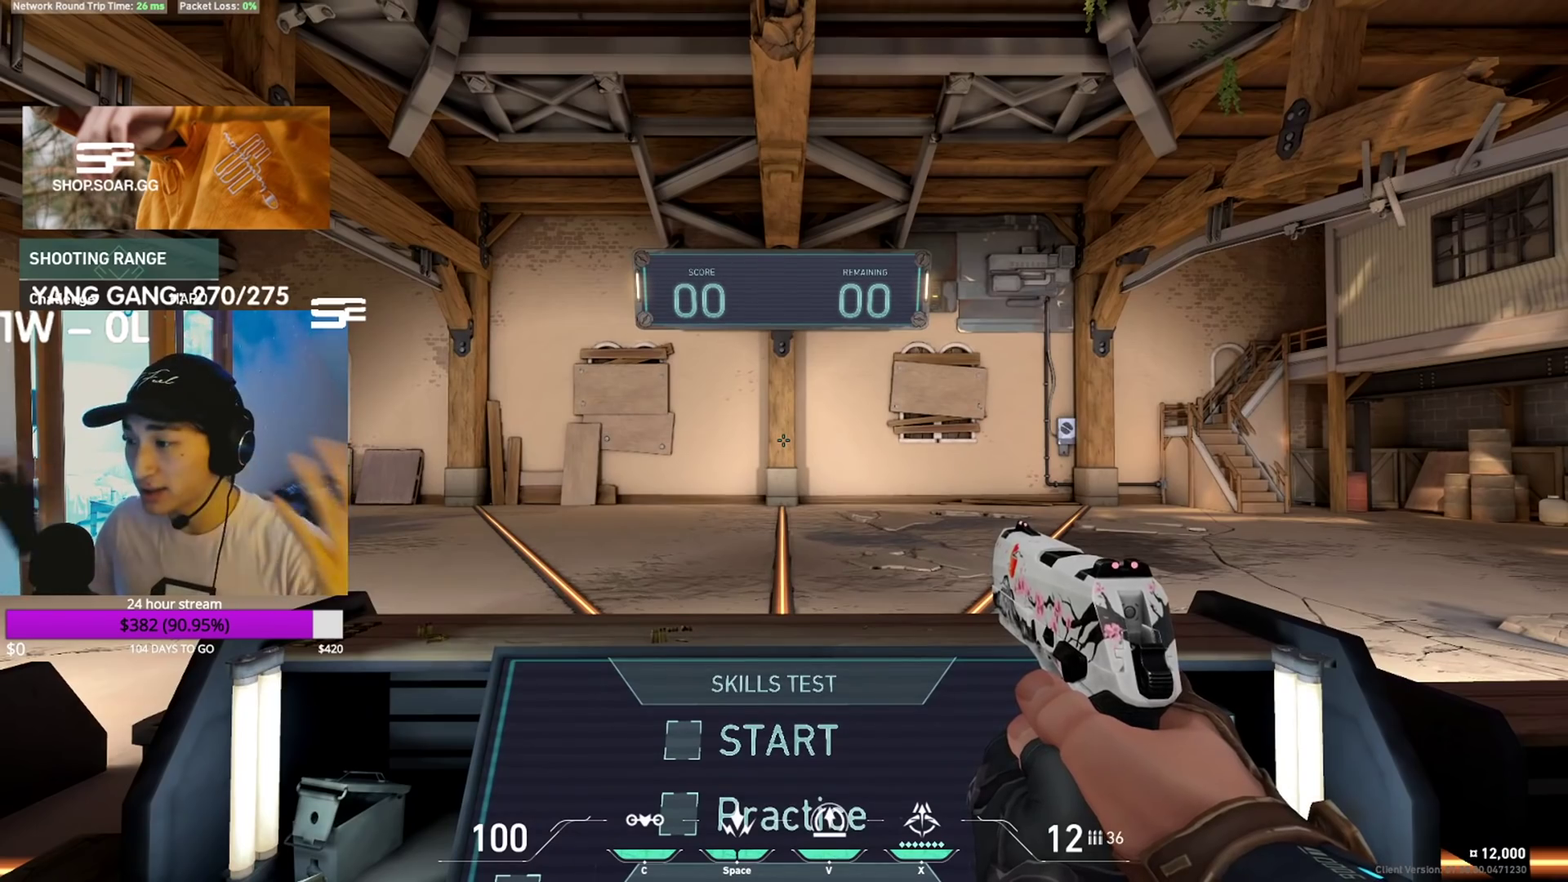
key("b")
key("b")
key("3")
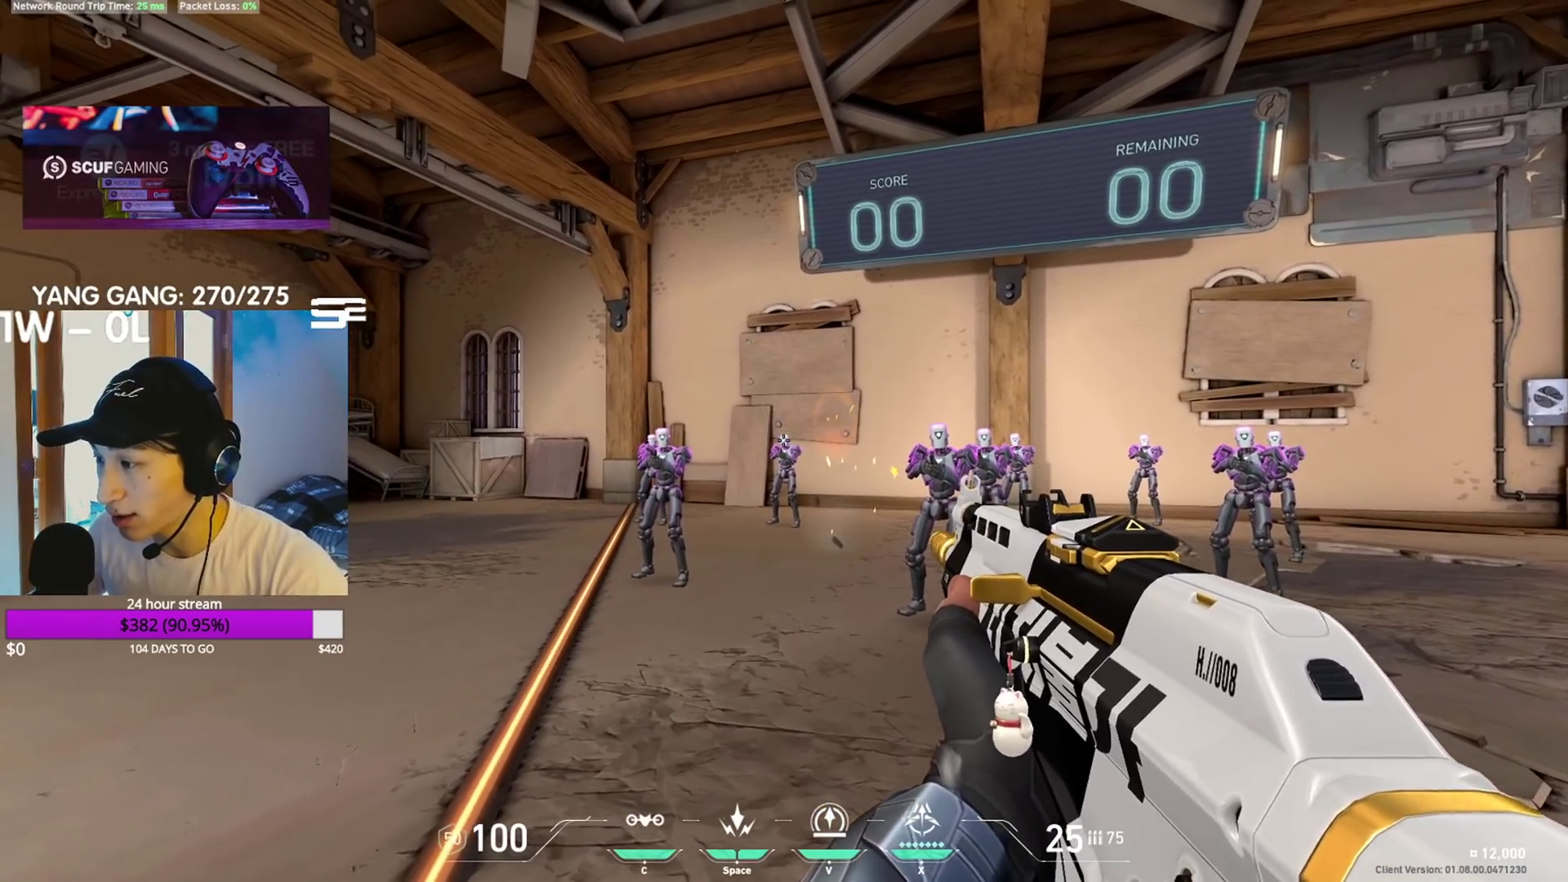
- Fire the rifle repeatedly at the training bots while sweeping across the range
left_click(785, 441)
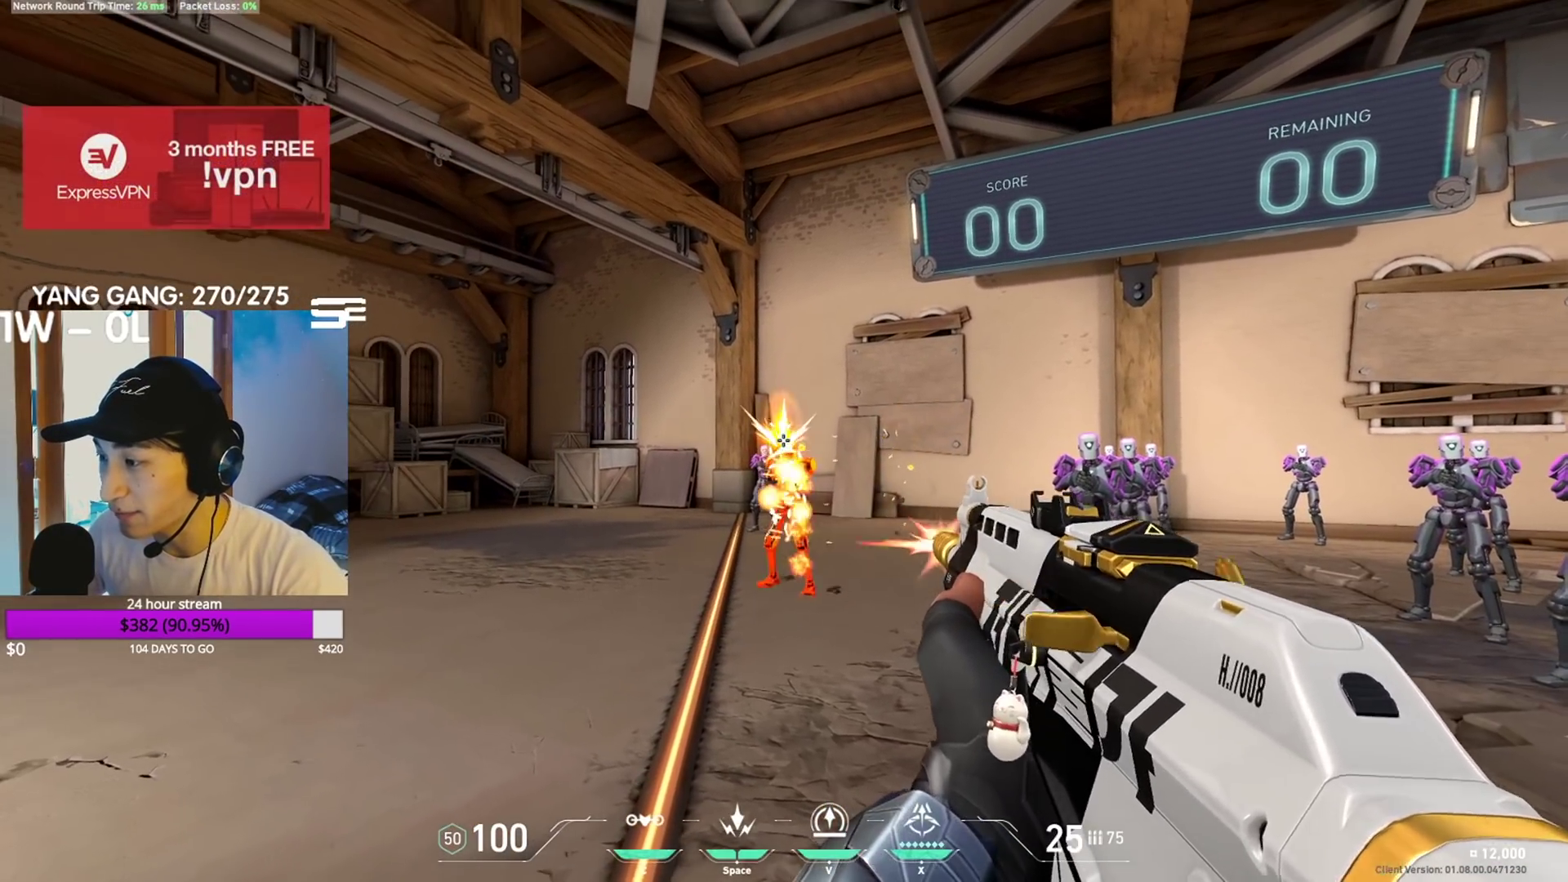
left_click(784, 441)
left_click(785, 441)
left_click(784, 441)
left_click(784, 441)
left_click(785, 441)
left_click(784, 441)
left_click(784, 441)
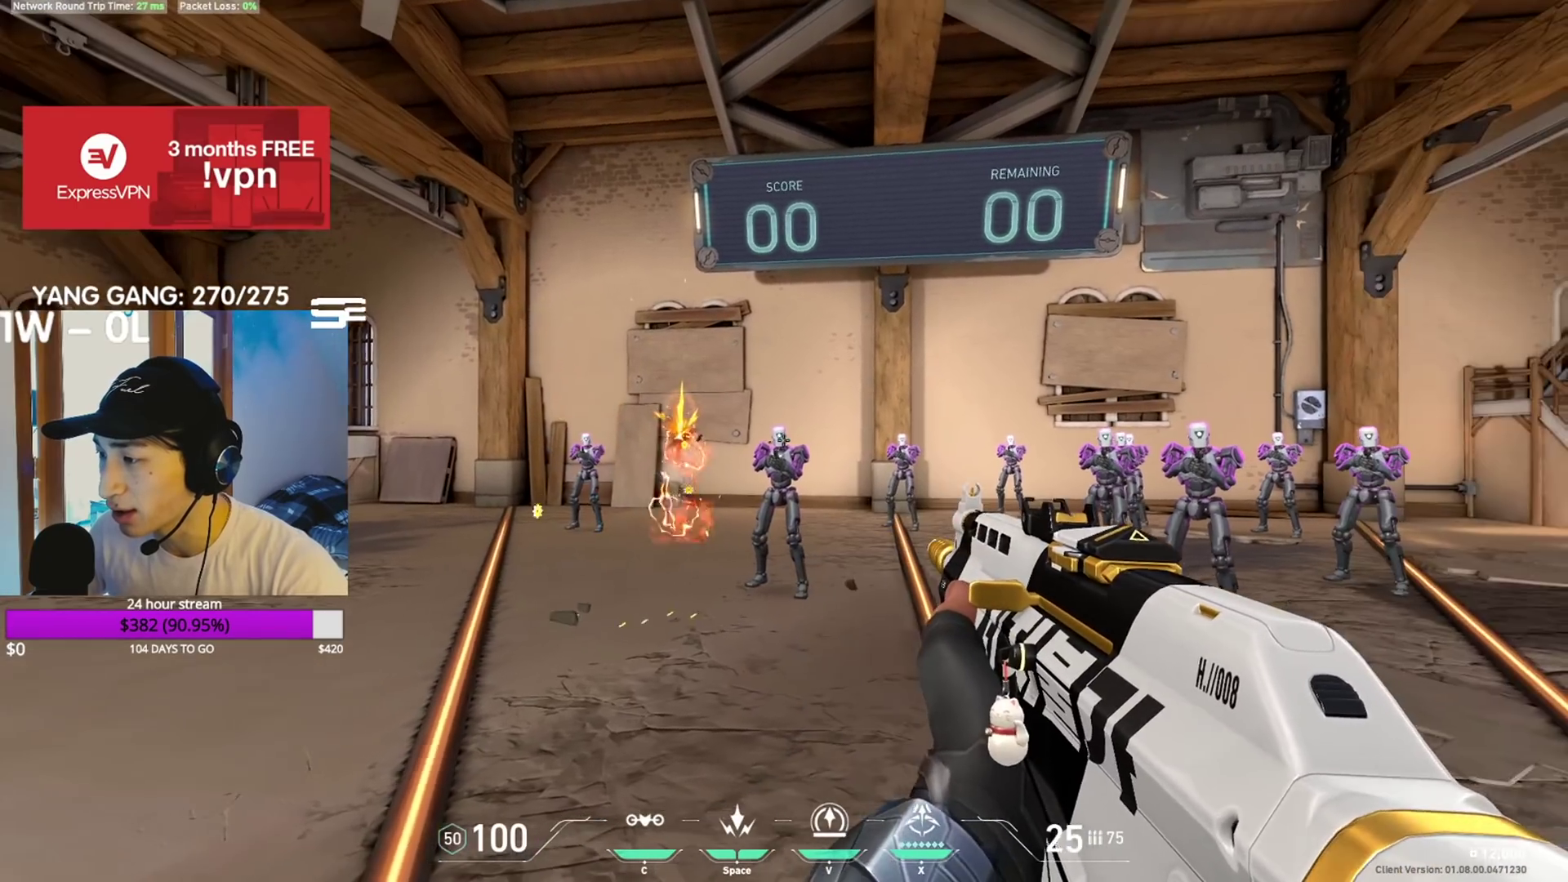
left_click(784, 441)
left_click(784, 441)
left_click(784, 441)
left_click(784, 441)
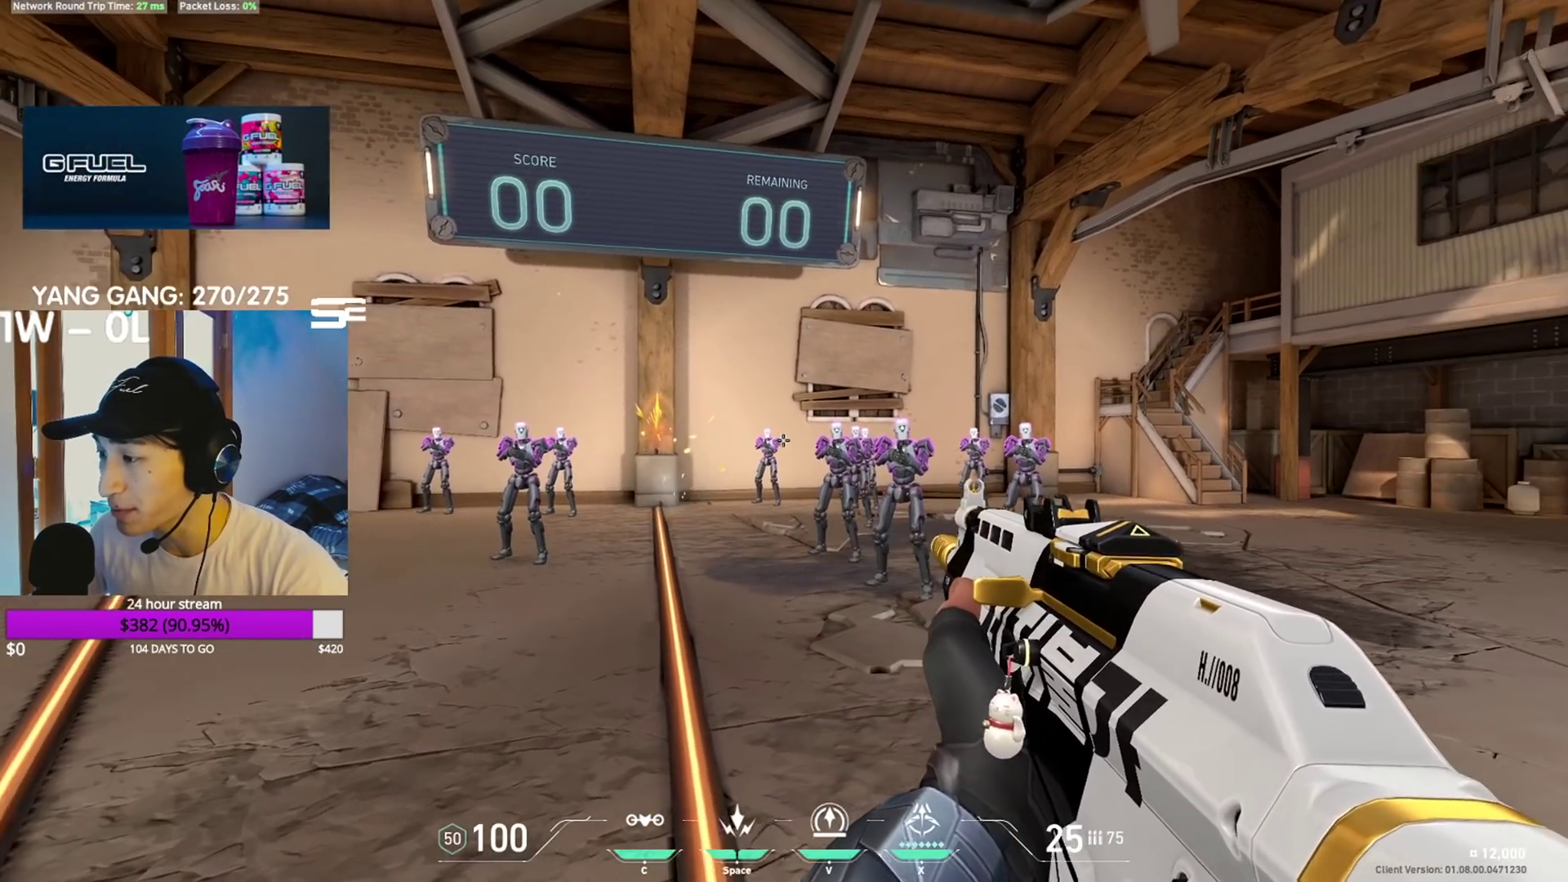
left_click(785, 441)
left_click(784, 441)
left_click(784, 441)
left_click(784, 441)
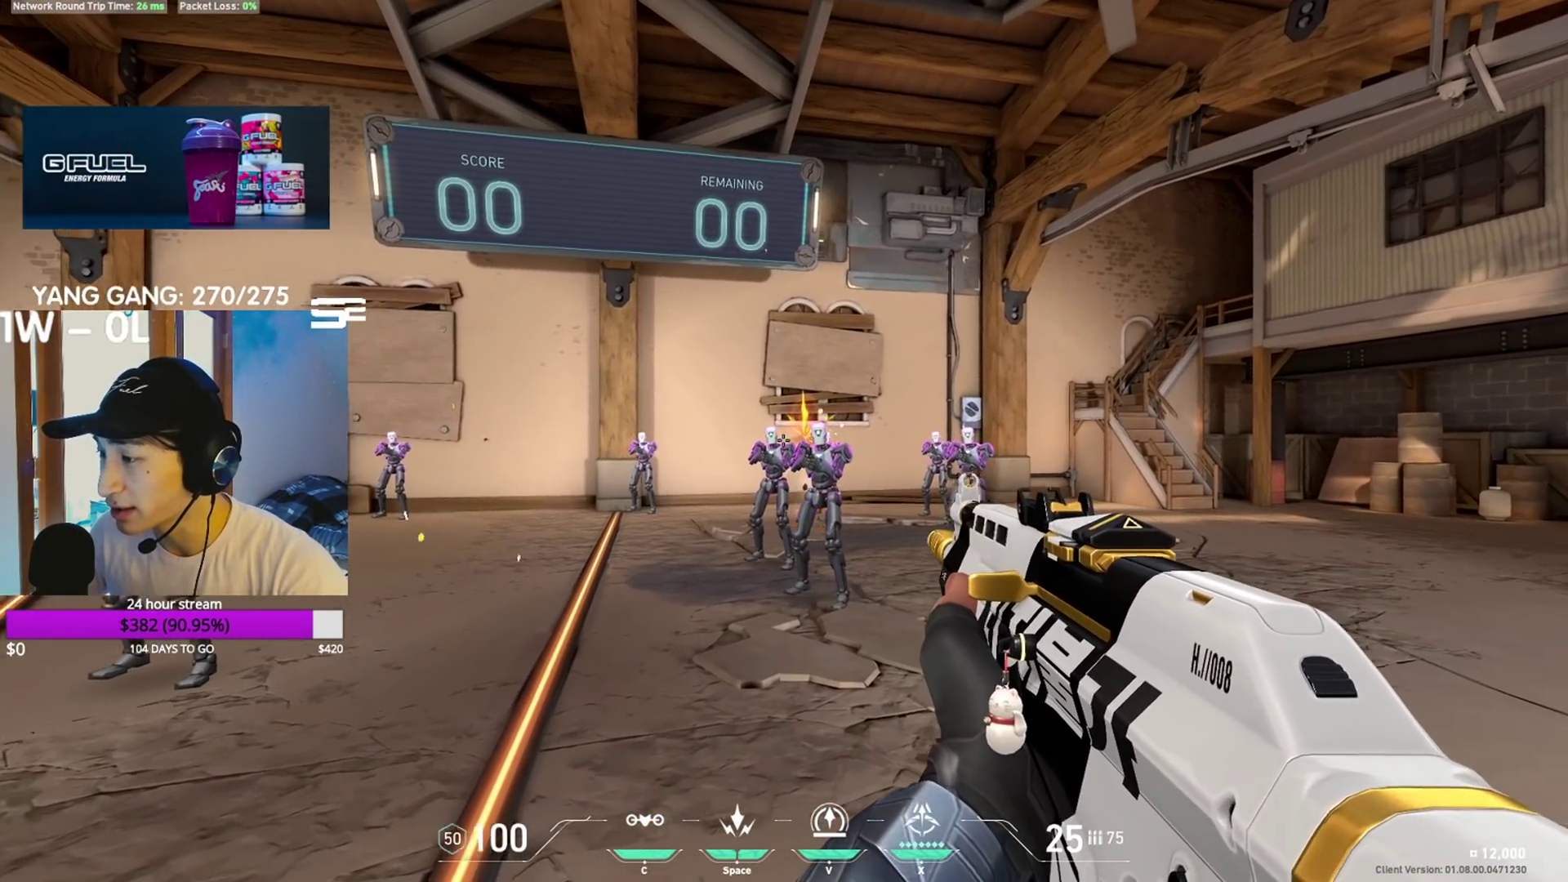
left_click(784, 441)
left_click(784, 442)
left_click(784, 441)
left_click(784, 441)
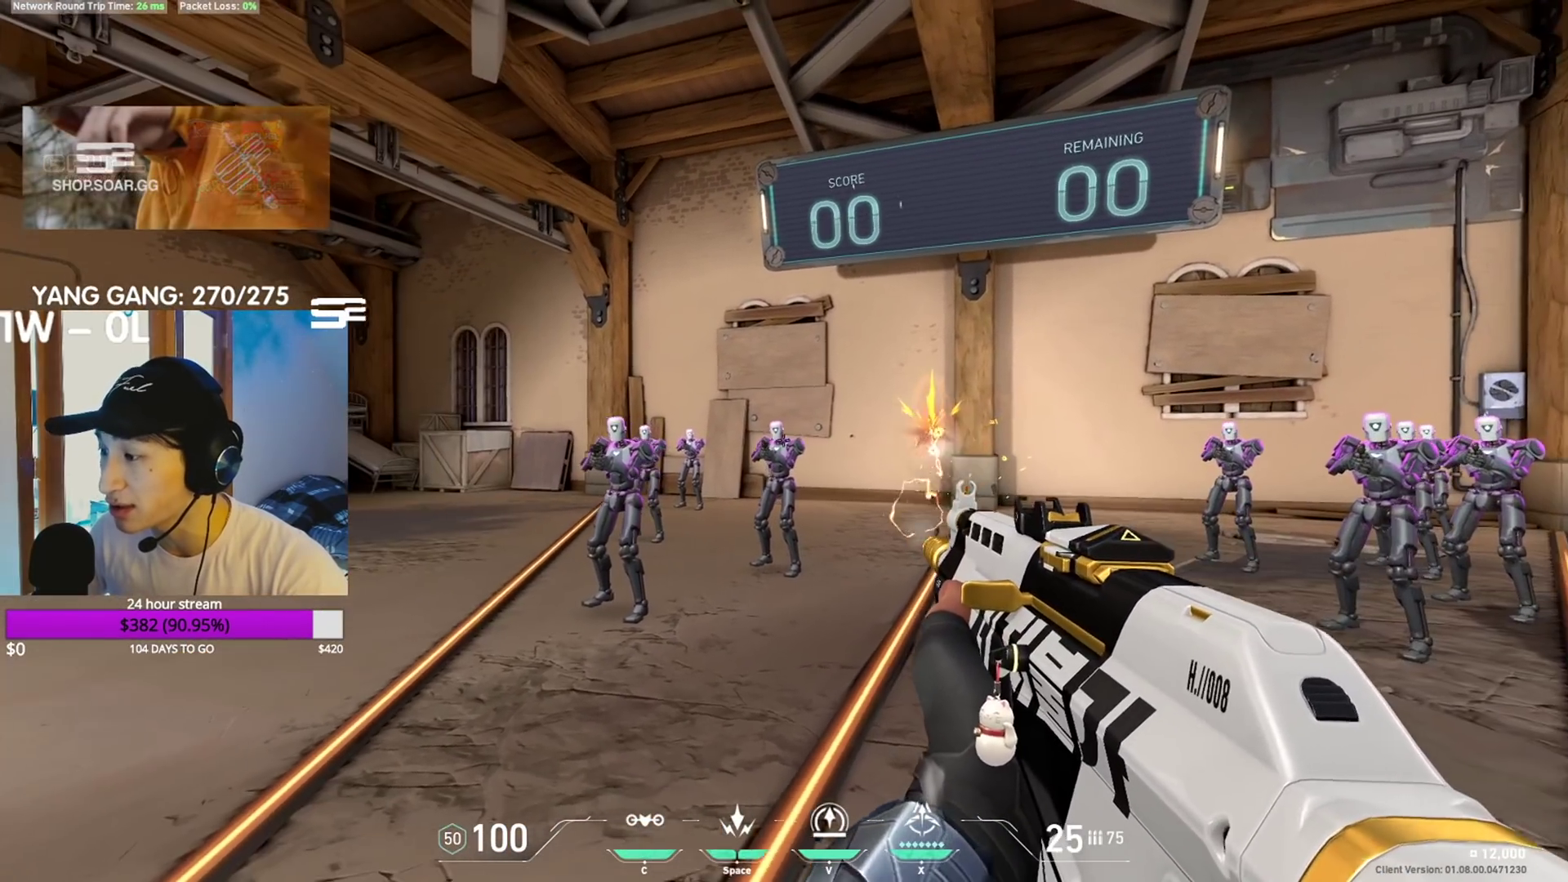
left_click(785, 441)
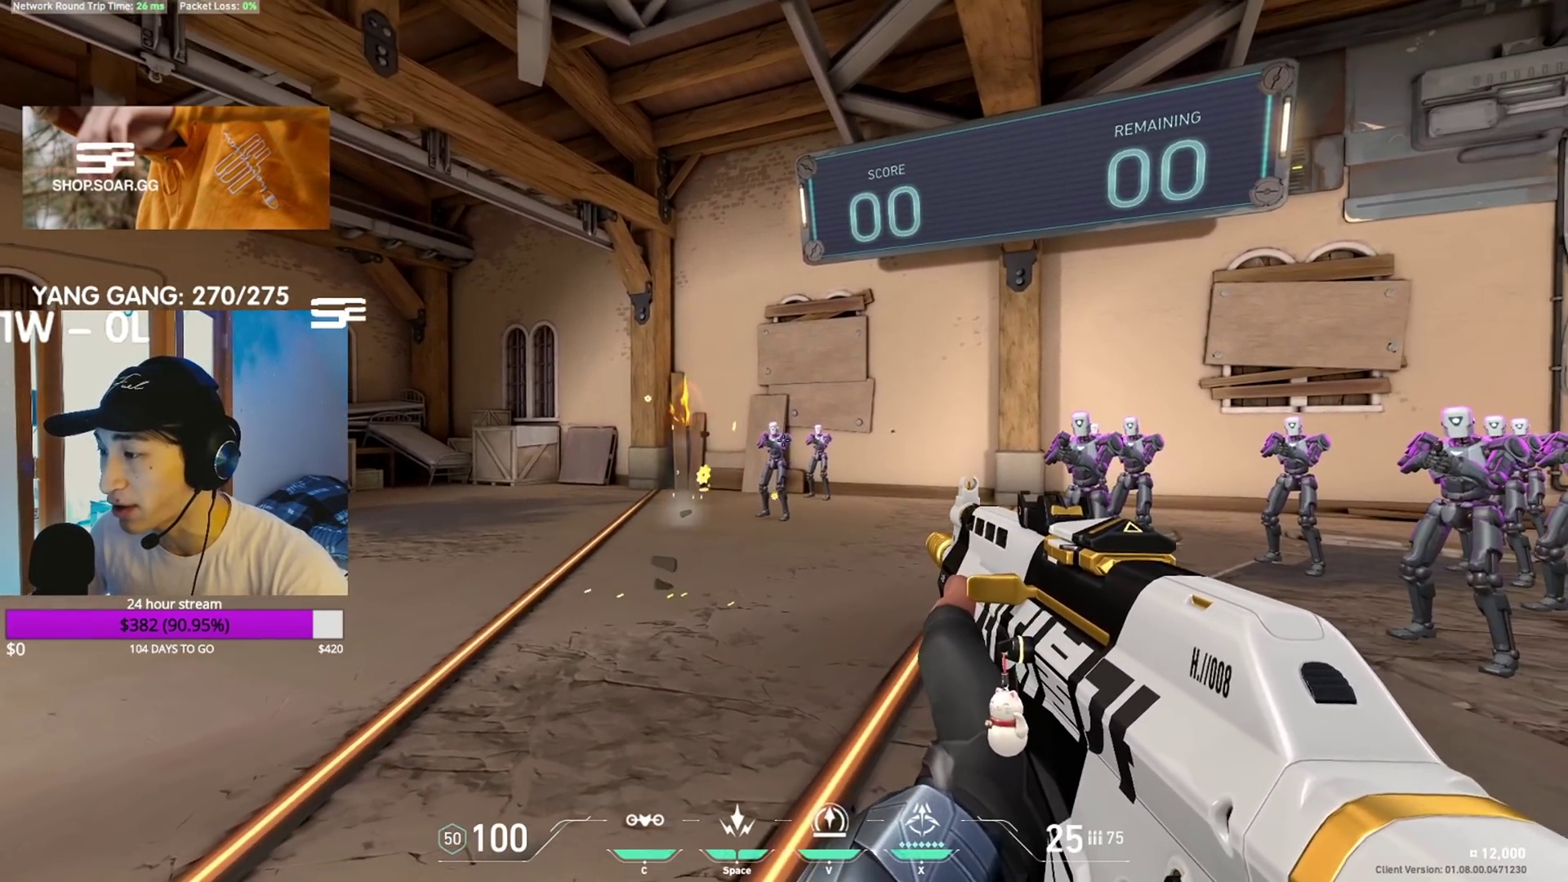
- Swap to the pistol and back to the rifle, then shoot bots while strafing
key("2")
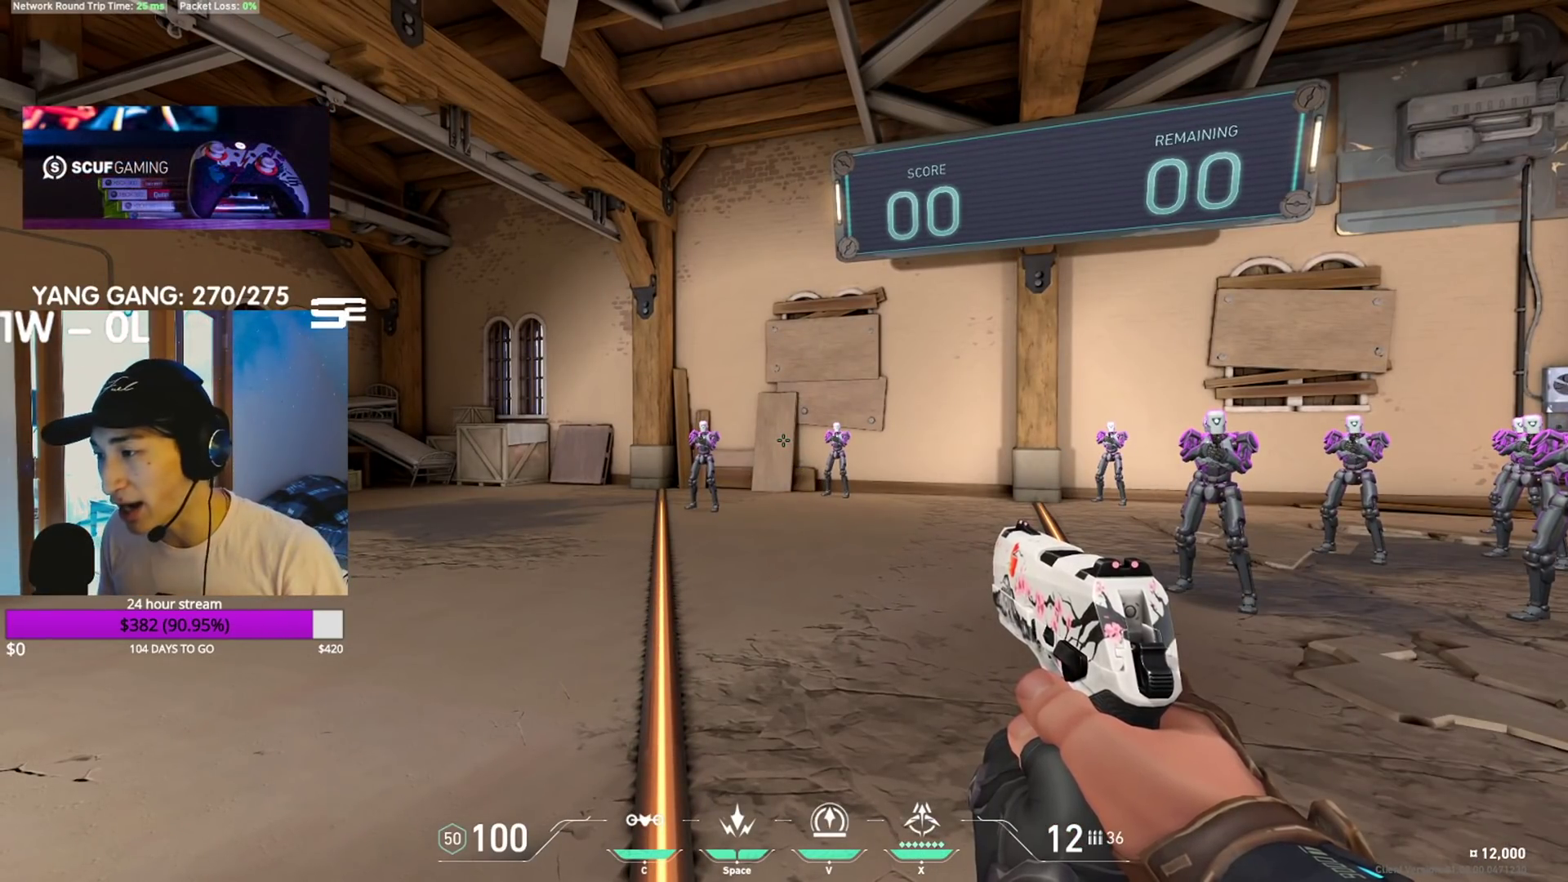
key("1")
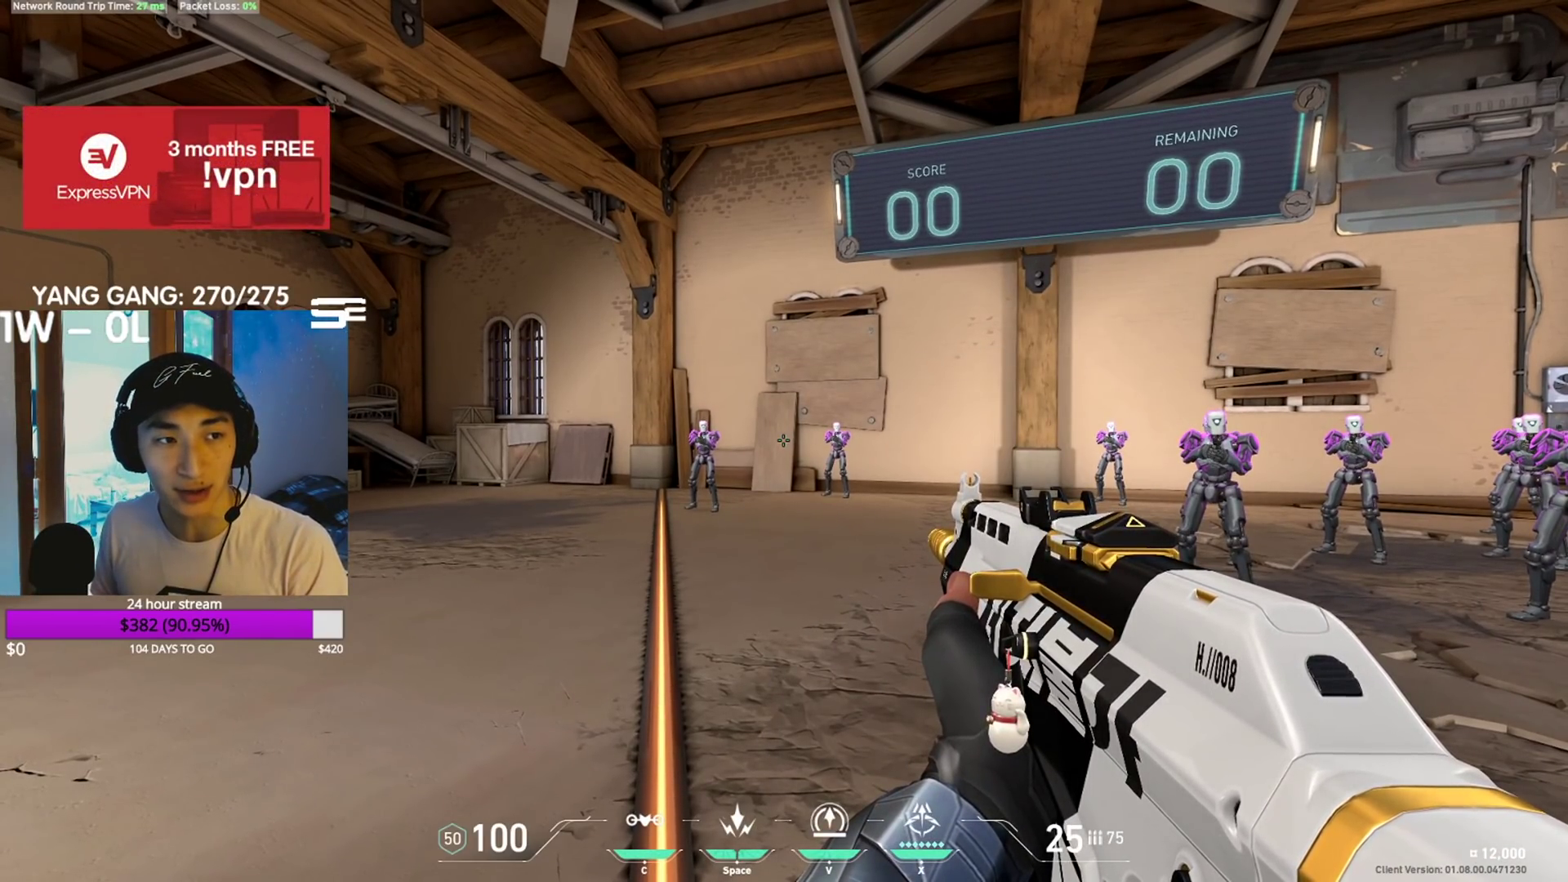
left_click(784, 441)
left_click(784, 440)
left_click(783, 440)
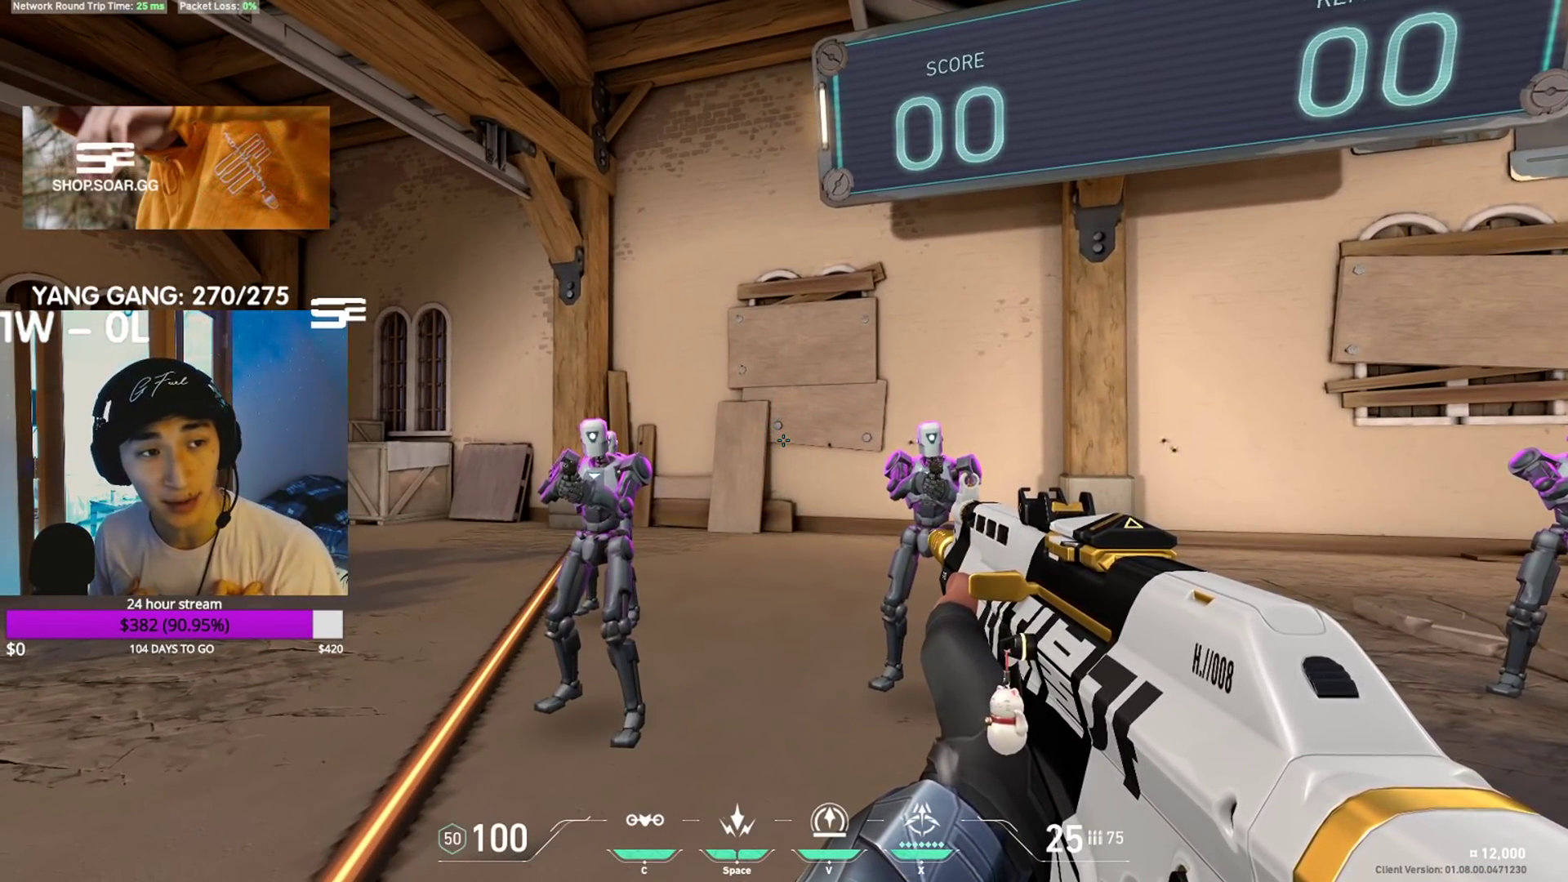
- Change the NVIDIA Reflex Low Latency option in Video settings and return to the range
key("Escape")
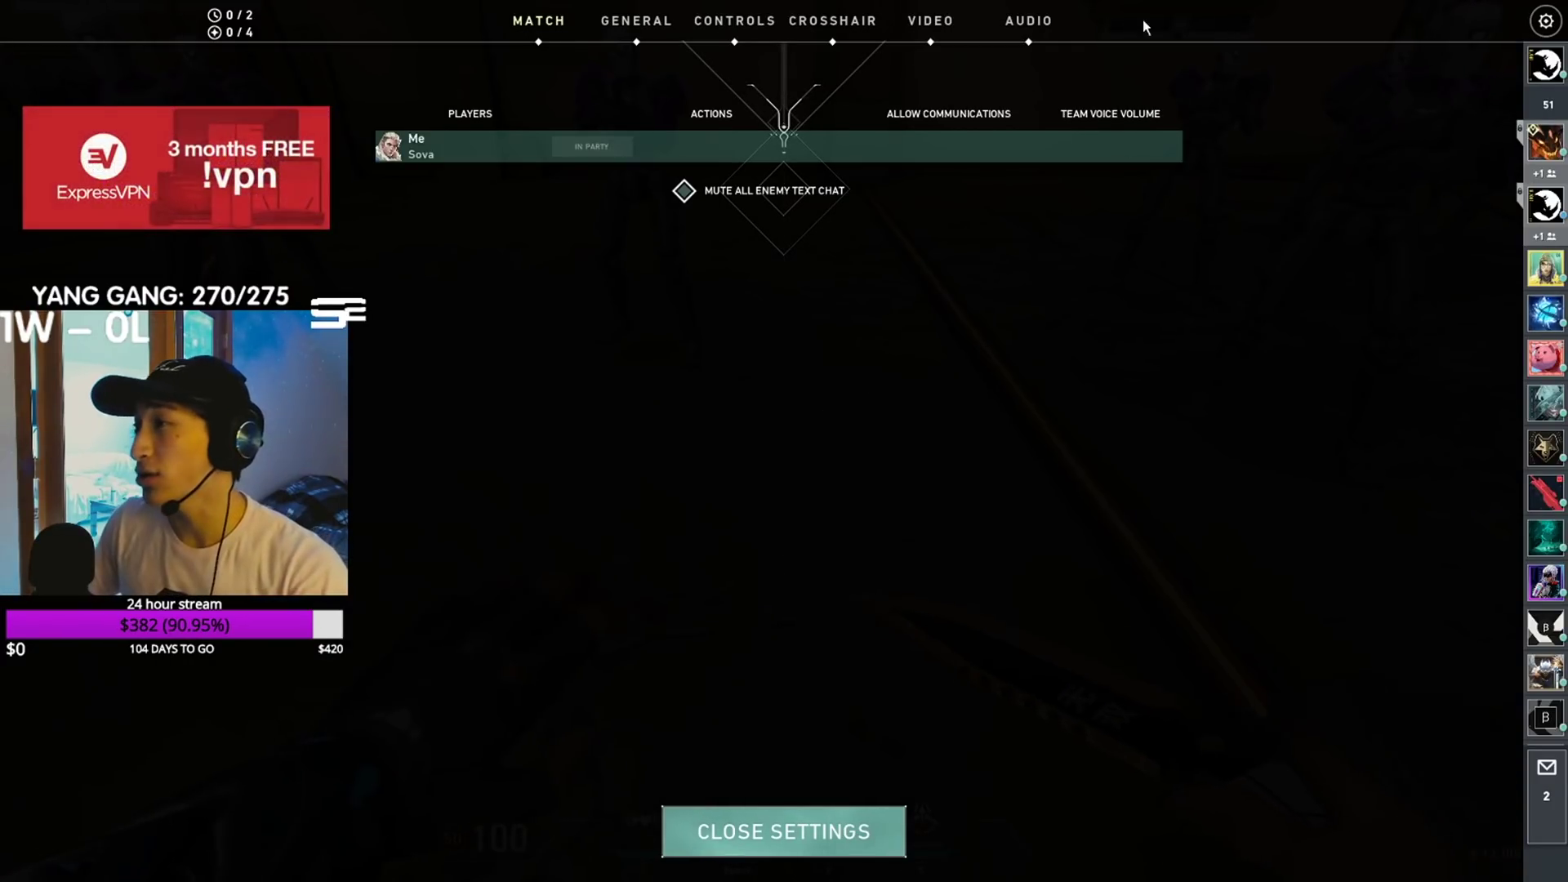
left_click(896, 24)
left_click(913, 717)
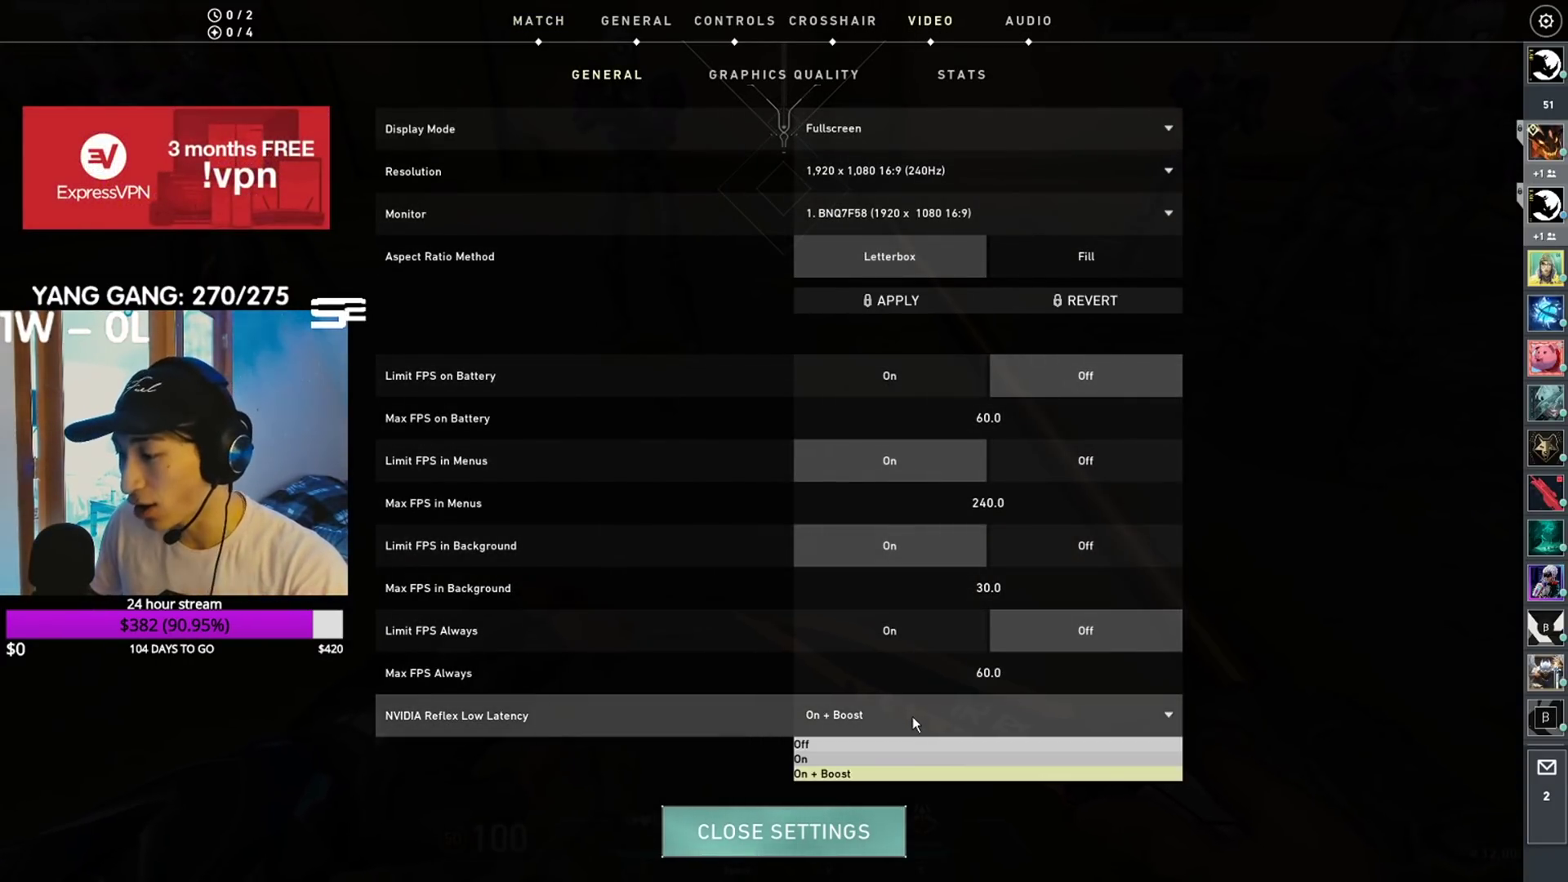
left_click(894, 742)
key("Escape")
- Shoot the respawned training bots with the rifle, then swing the knife
key("1")
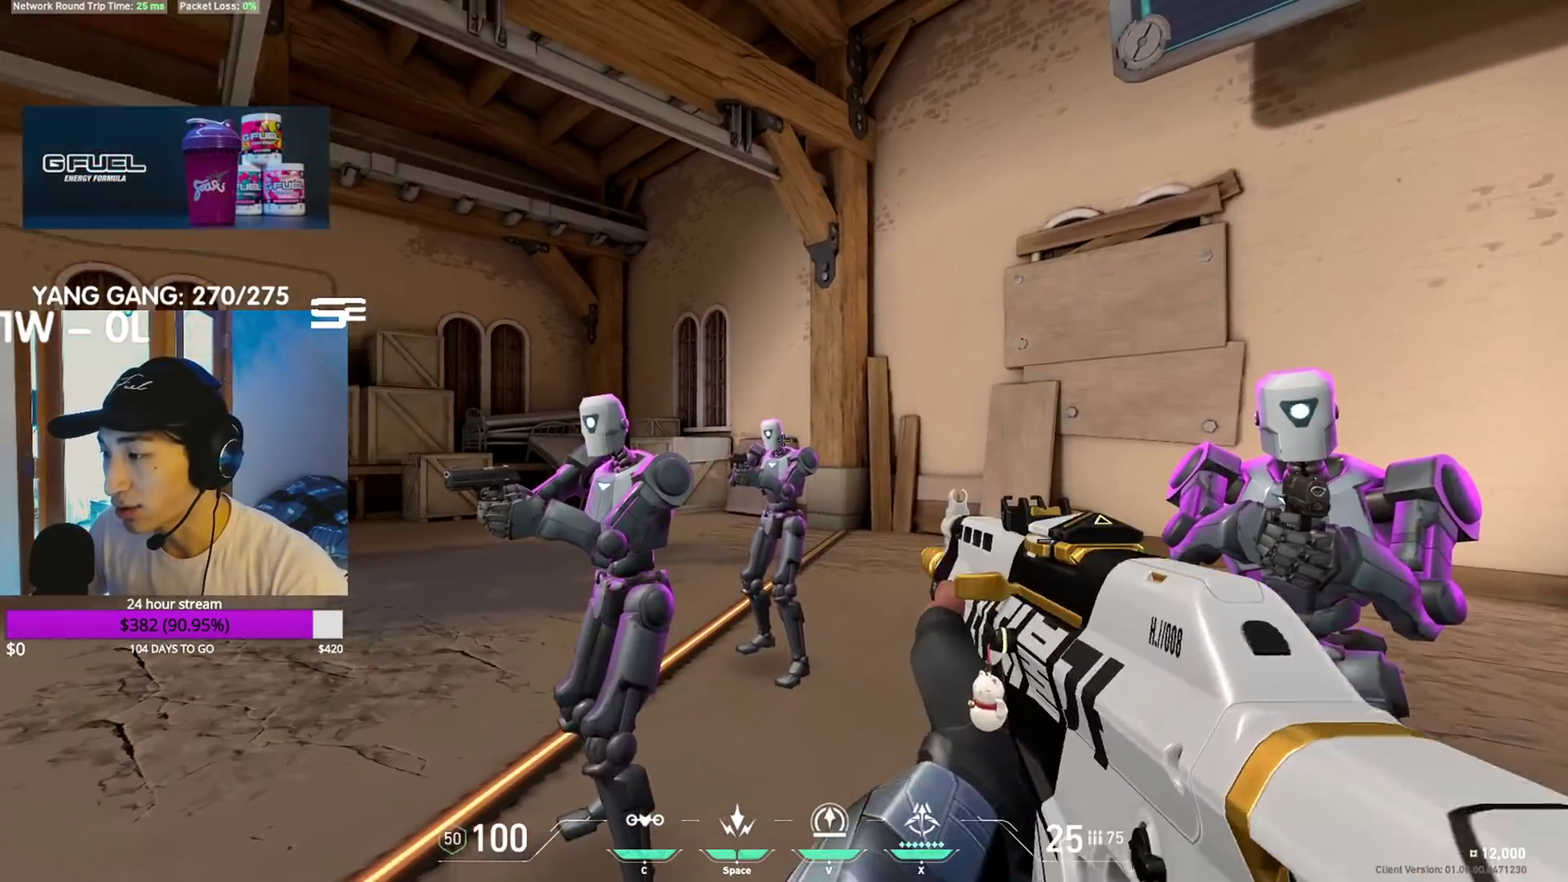
left_click(785, 441)
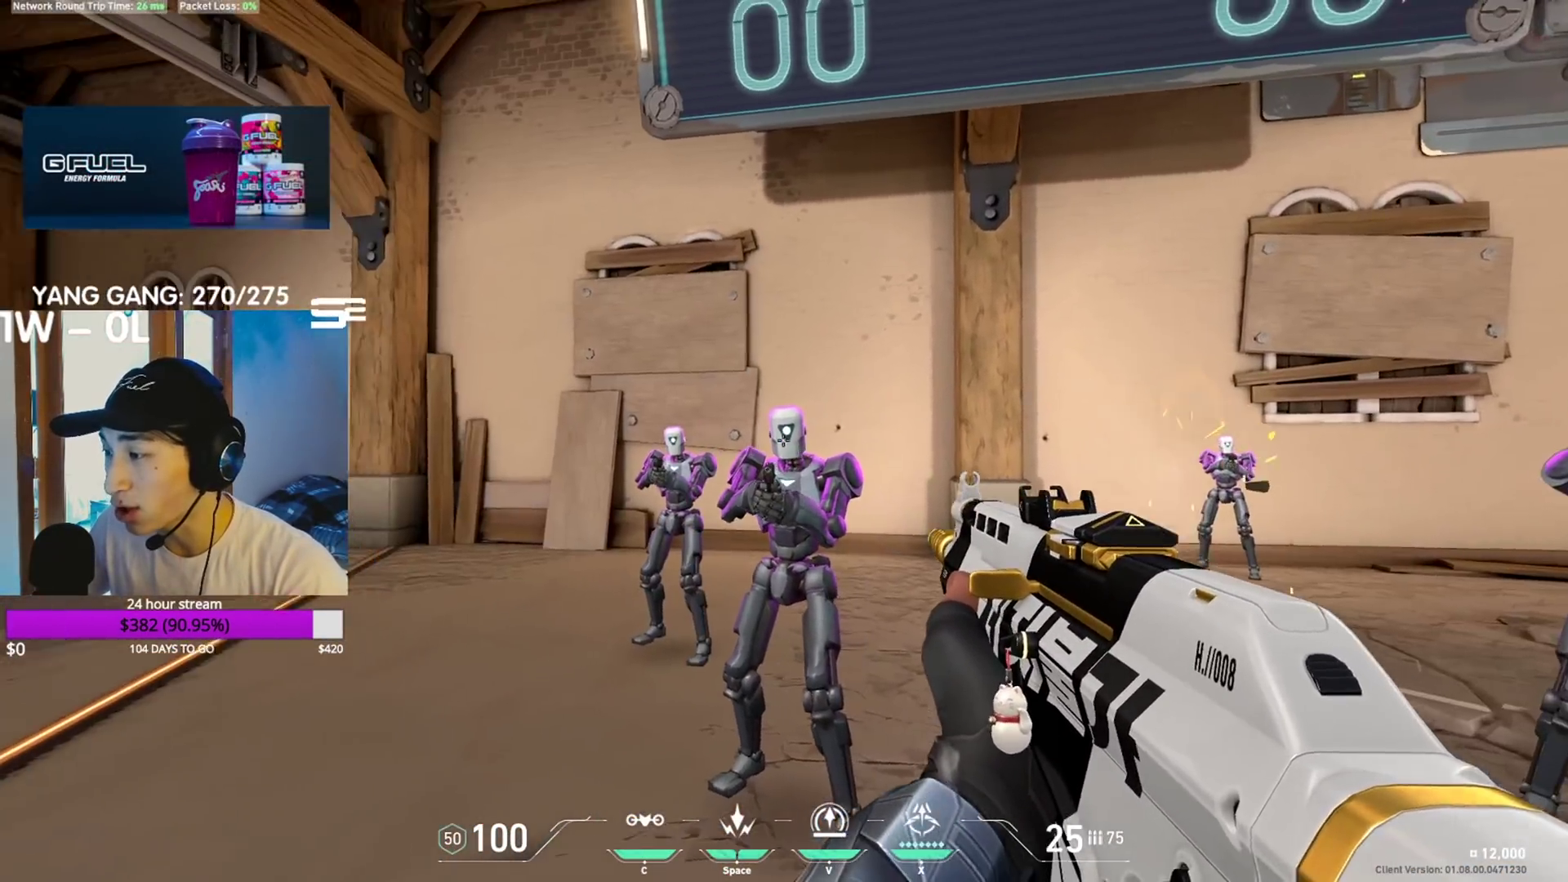
left_click(784, 441)
left_click(784, 441)
key("3")
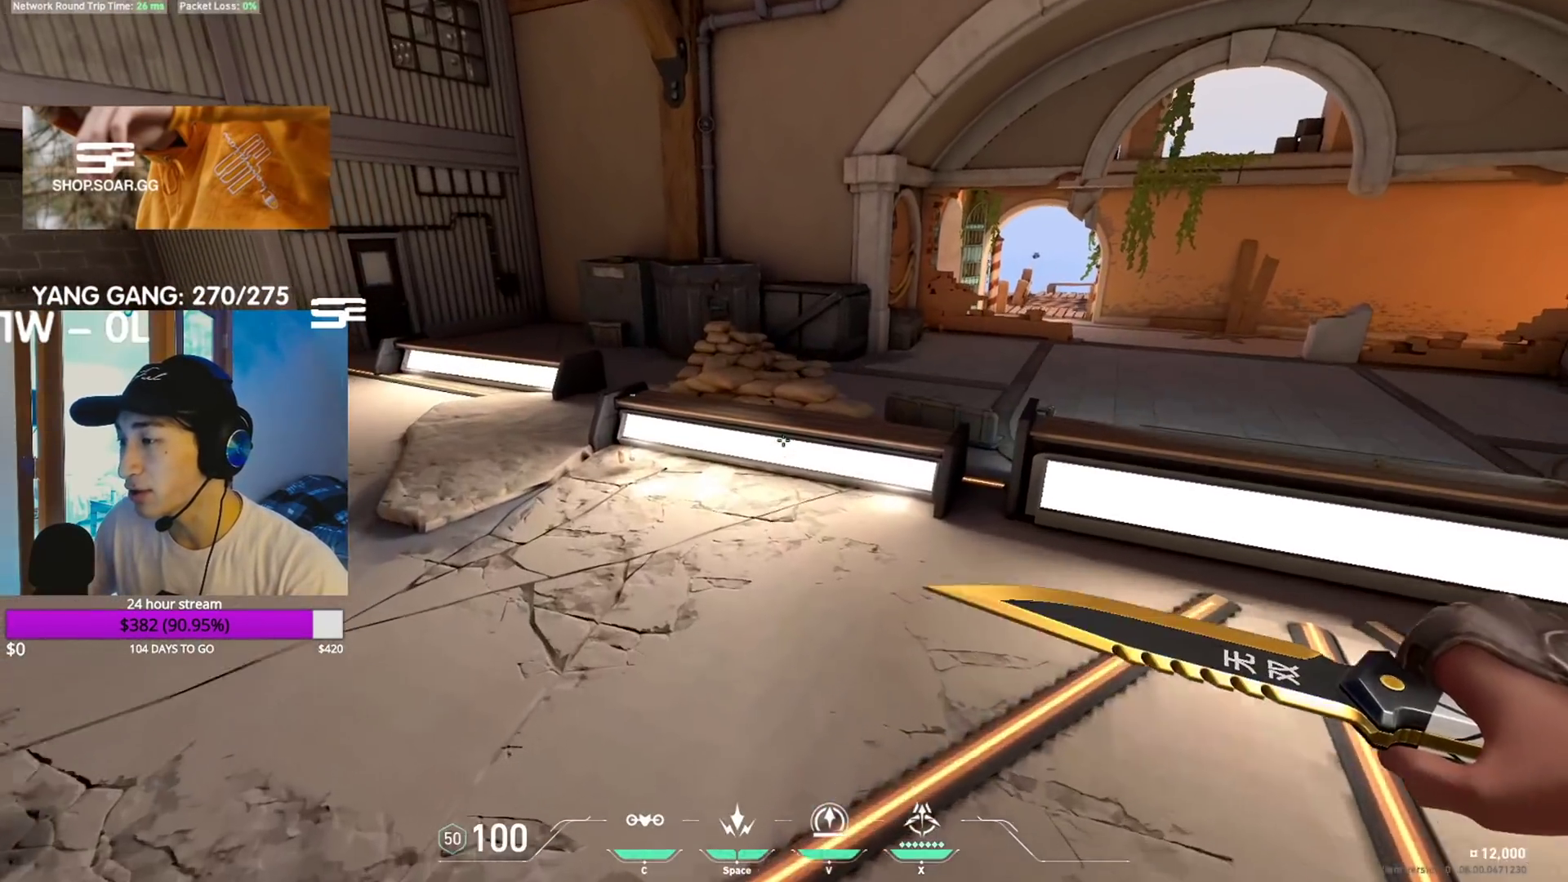
left_click(784, 441)
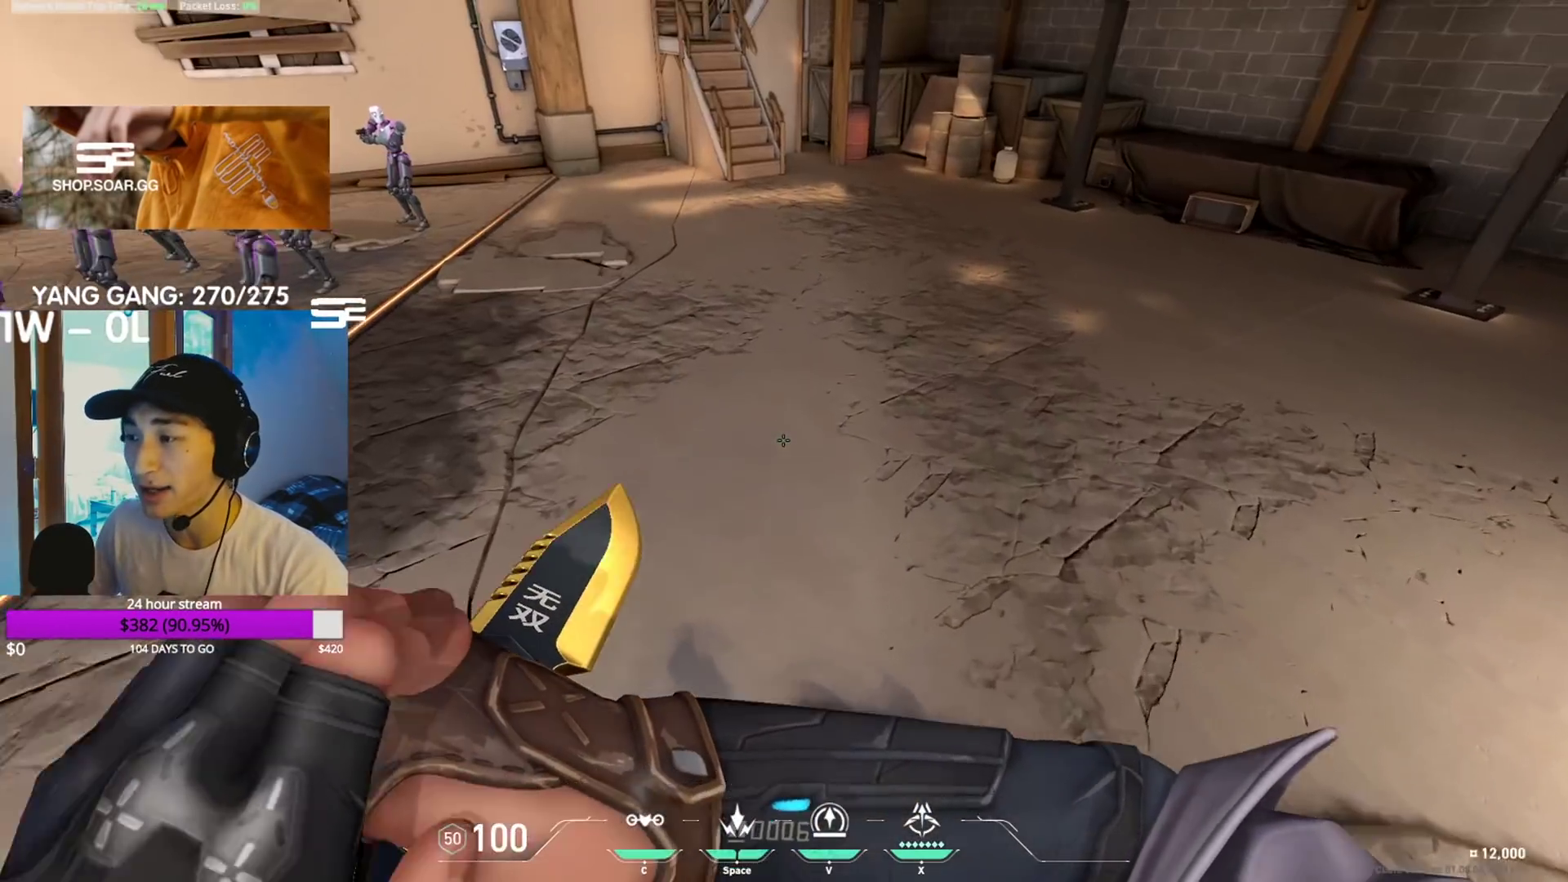
- Set NVIDIA Reflex Low Latency to On + Boost and return to the range
key("Escape")
left_click(962, 719)
left_click(915, 772)
key("Escape")
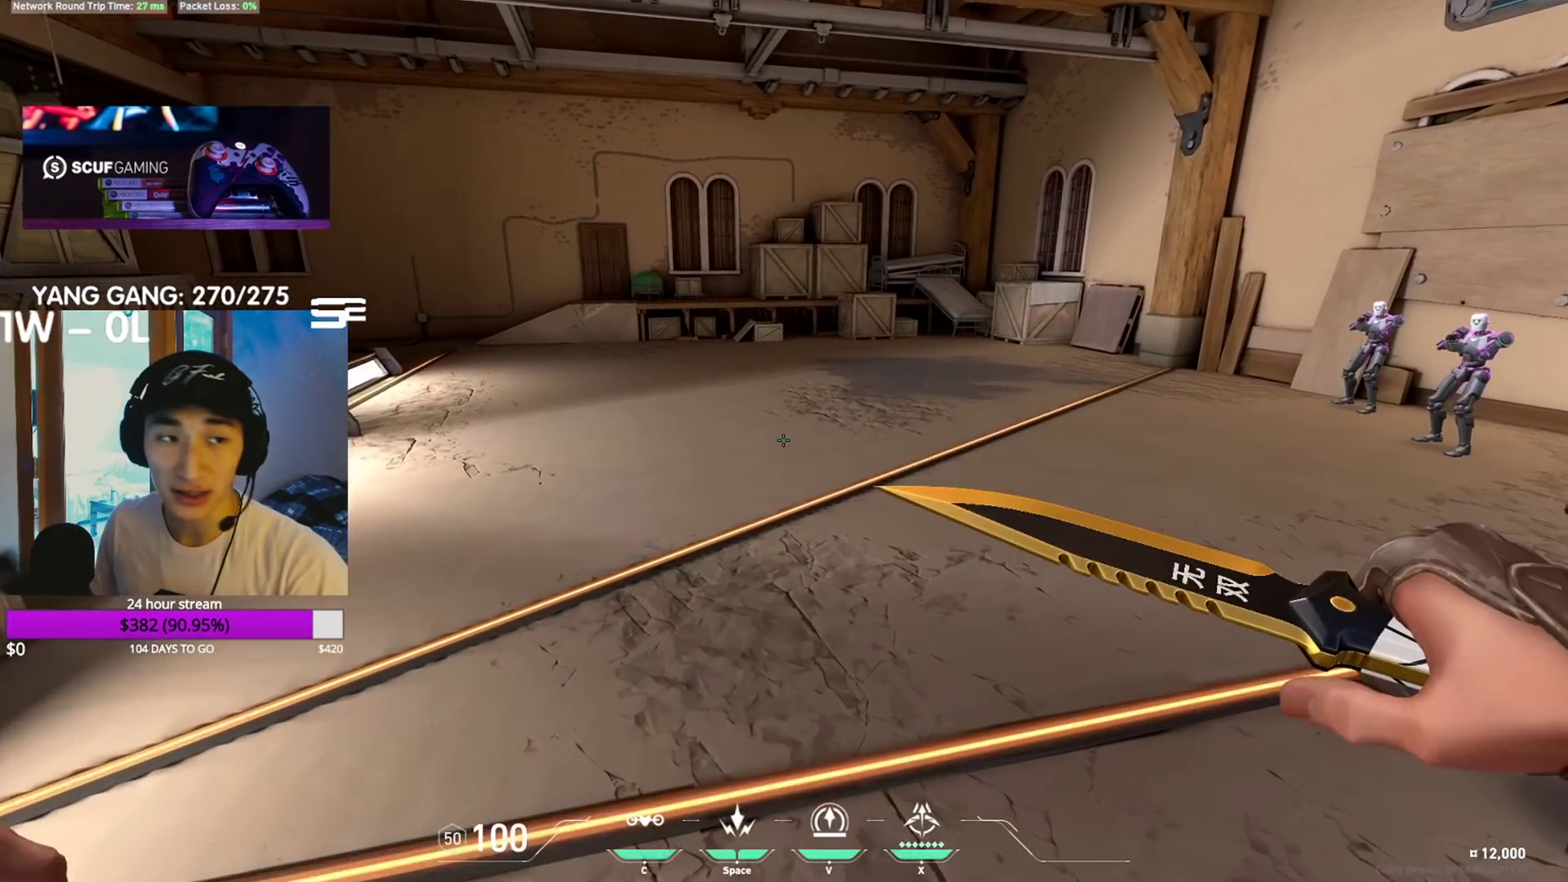